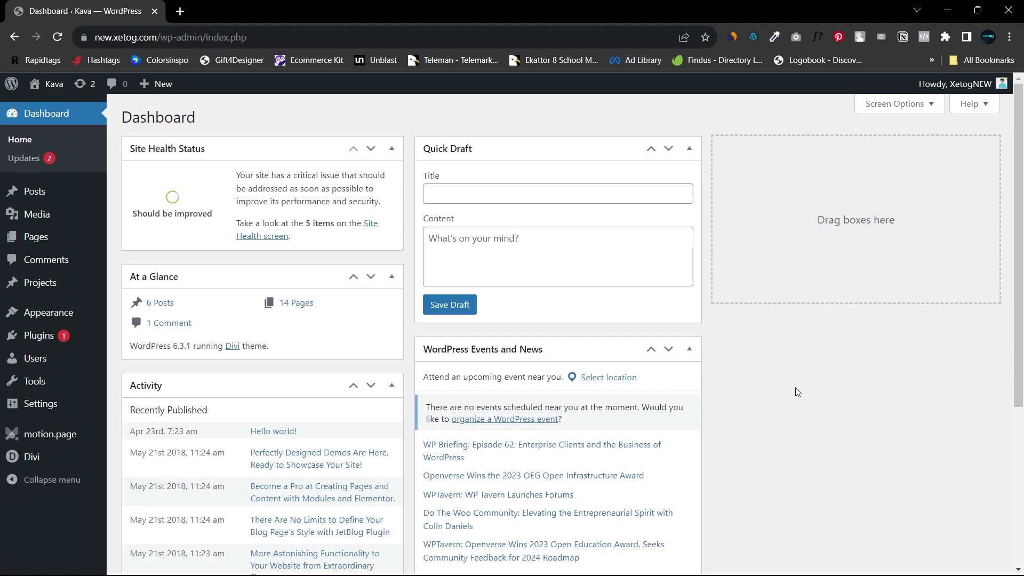
# Step: Go to Users > Add New and enter the username Temp
pyautogui.moveTo(963, 88)
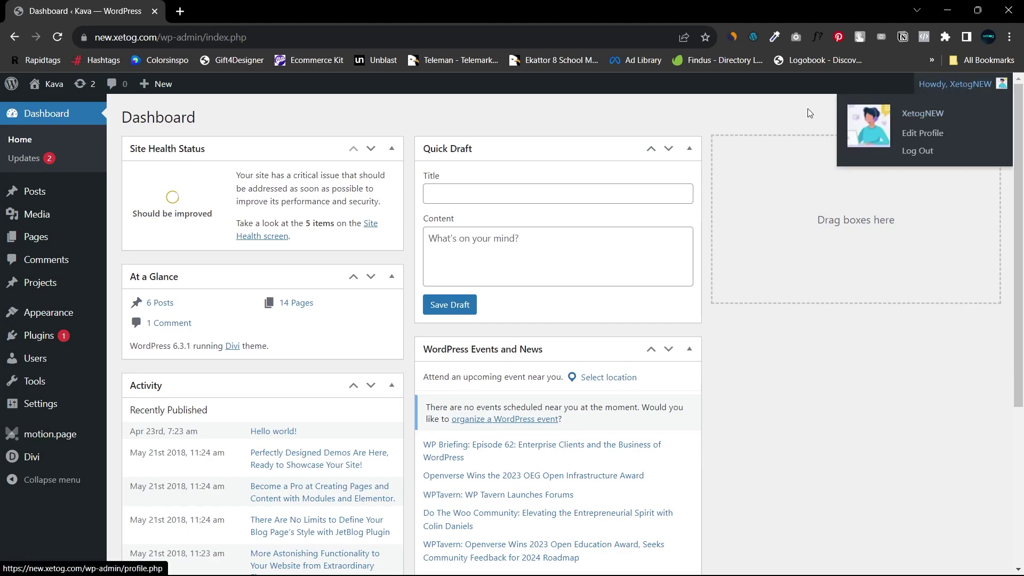
pyautogui.moveTo(47, 357)
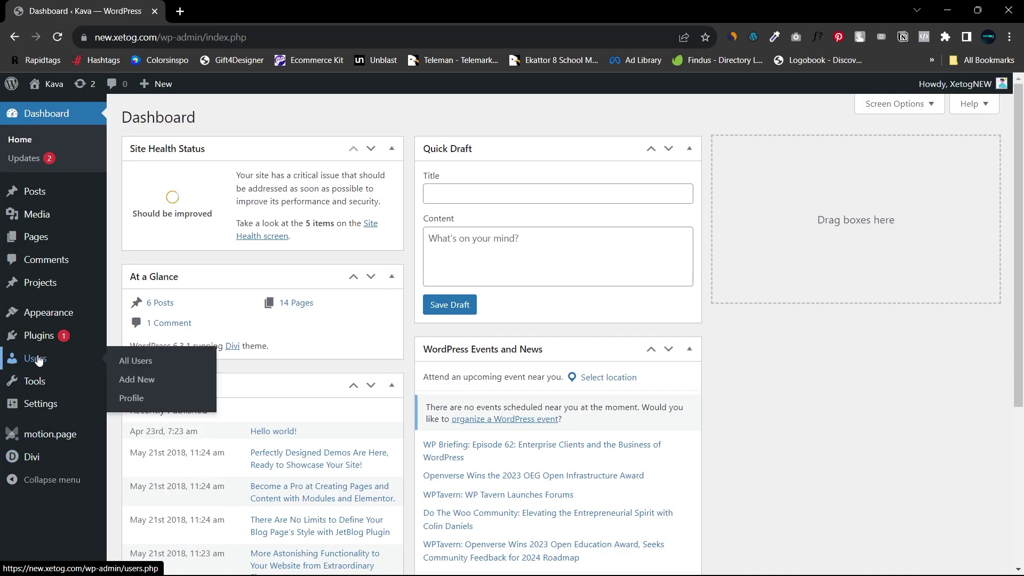
pyautogui.click(118, 362)
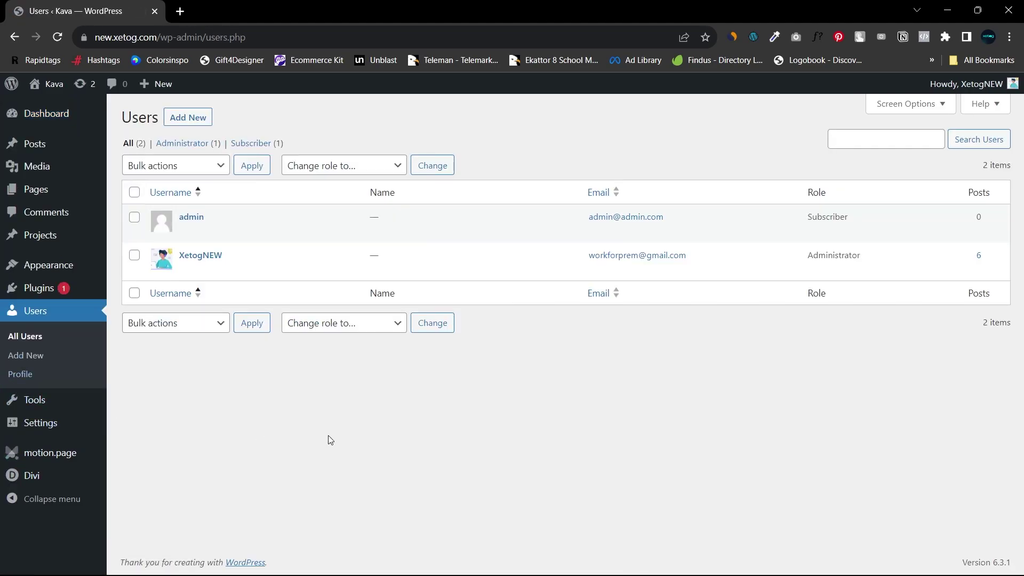
pyautogui.click(190, 118)
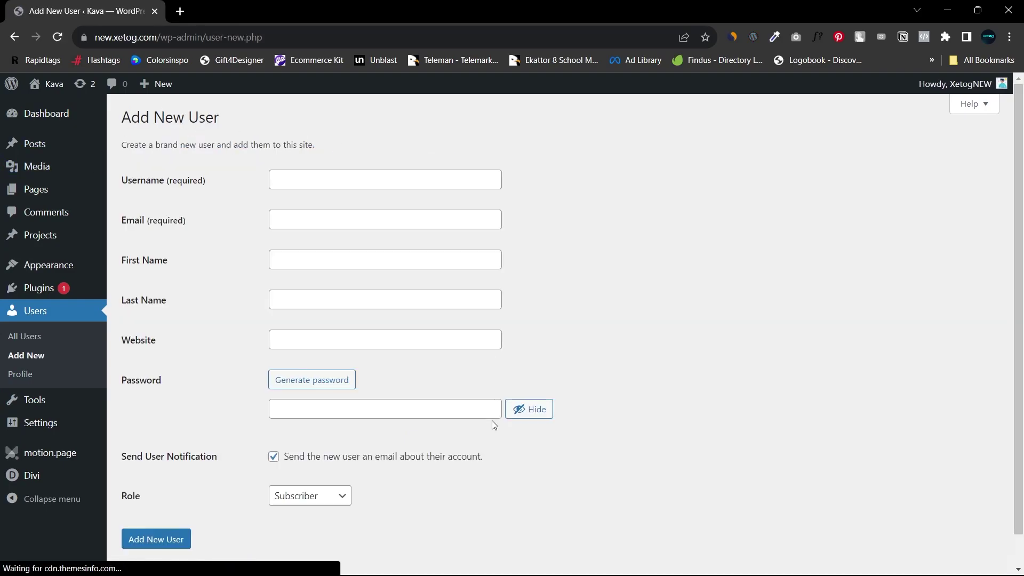
pyautogui.click(333, 186)
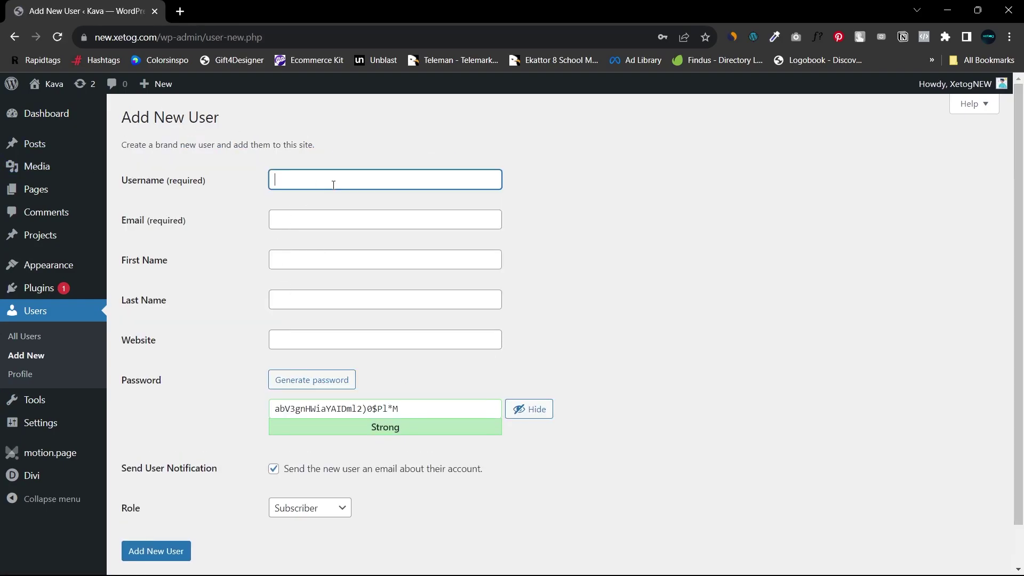
pyautogui.doubleClick(418, 186)
# Step: Fill in the new user's e-mail address from the browser's autofill suggestion
pyautogui.click(350, 221)
pyautogui.click(309, 224)
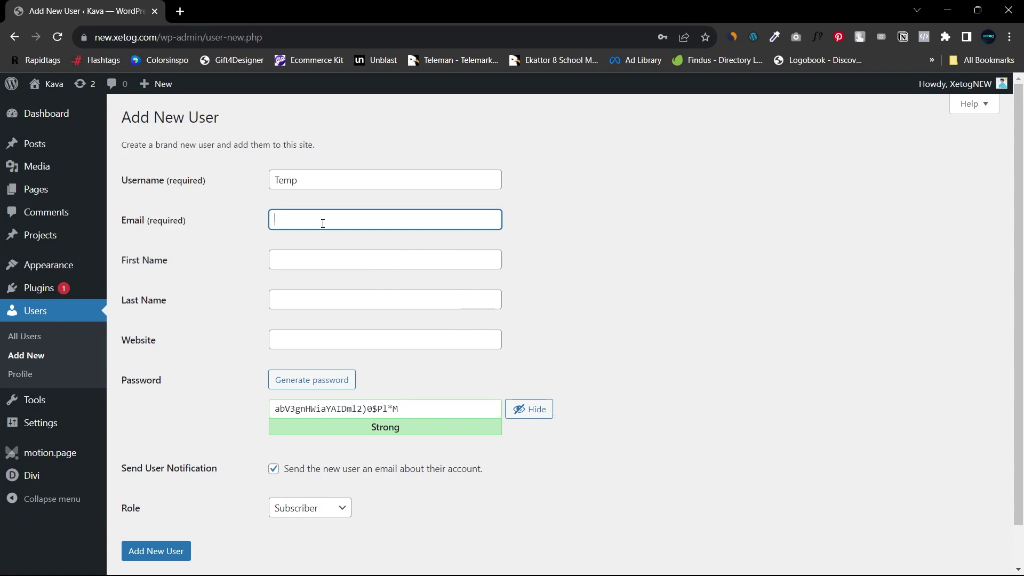
pyautogui.write('b')
pyautogui.press('Down')
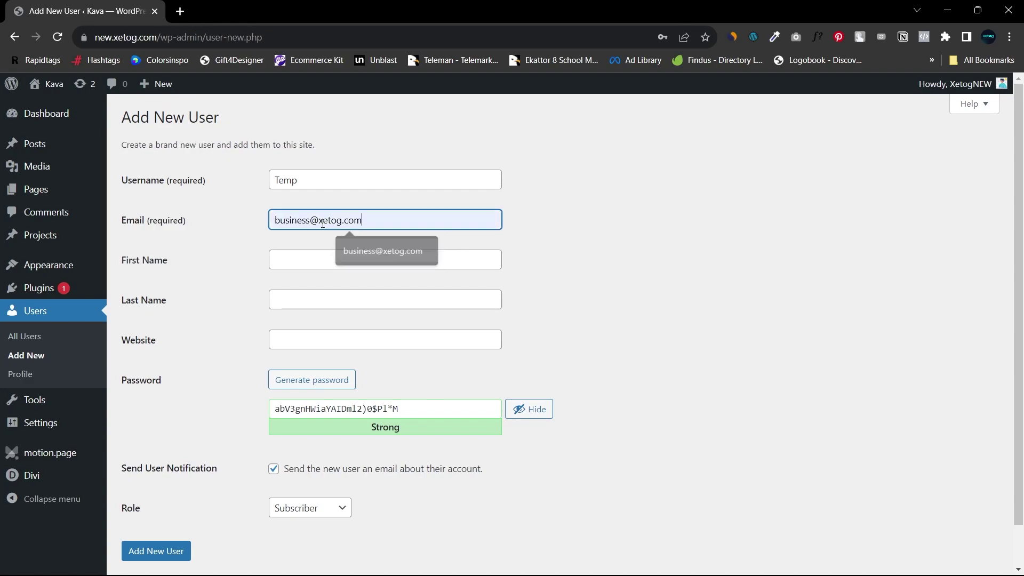
pyautogui.press('Return')
pyautogui.click(299, 264)
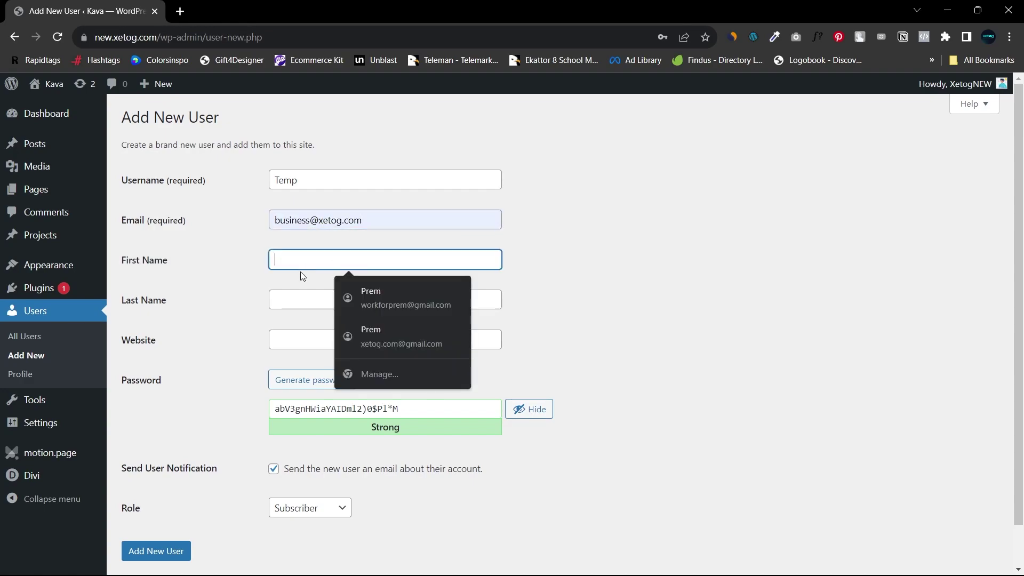
pyautogui.click(243, 270)
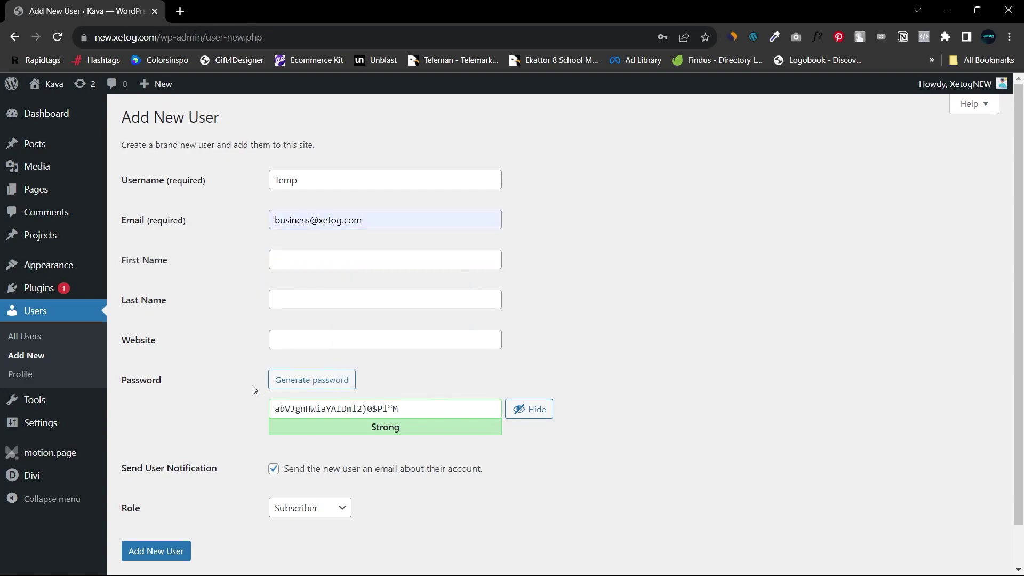
# Step: Replace the generated password with a custom one, set the role to Administrator, and create the user
pyautogui.click(354, 408)
pyautogui.hotkey('ctrl', 'a')
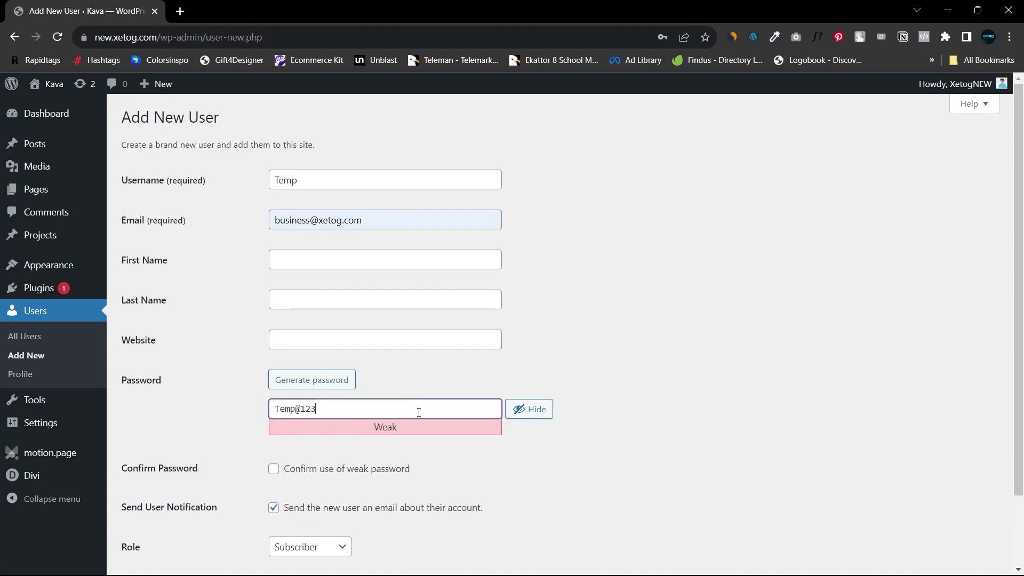
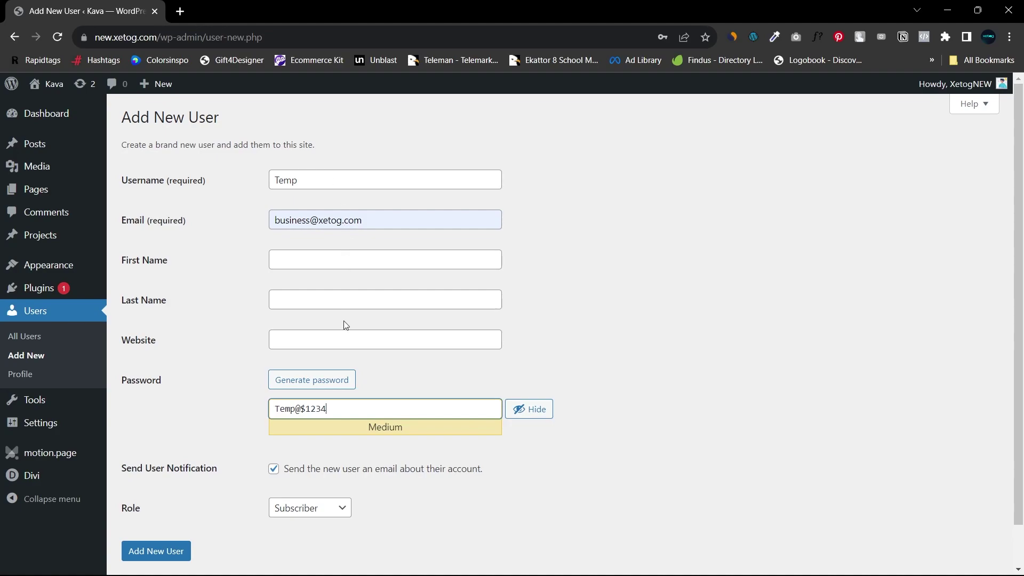
pyautogui.click(320, 512)
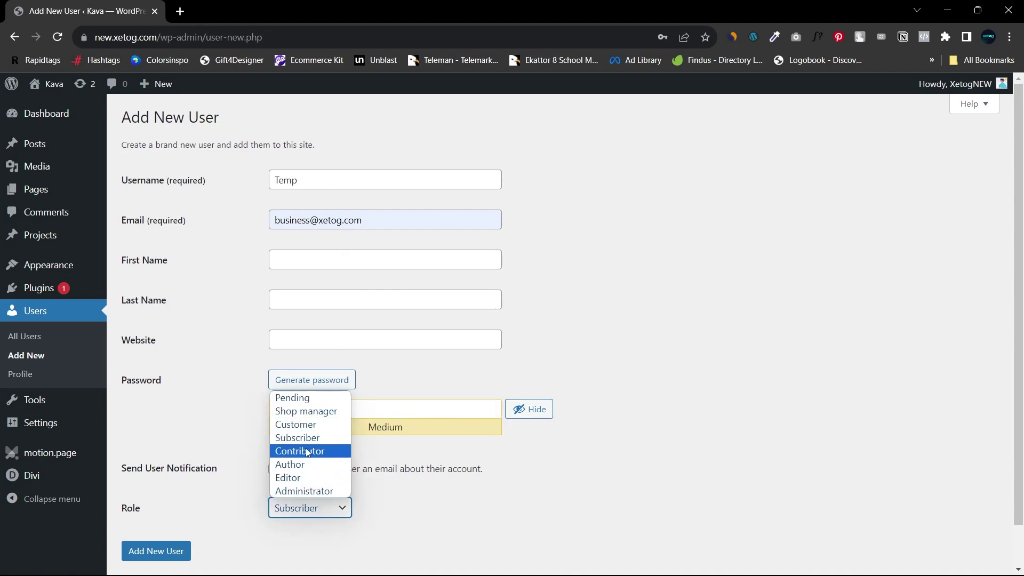
pyautogui.click(306, 487)
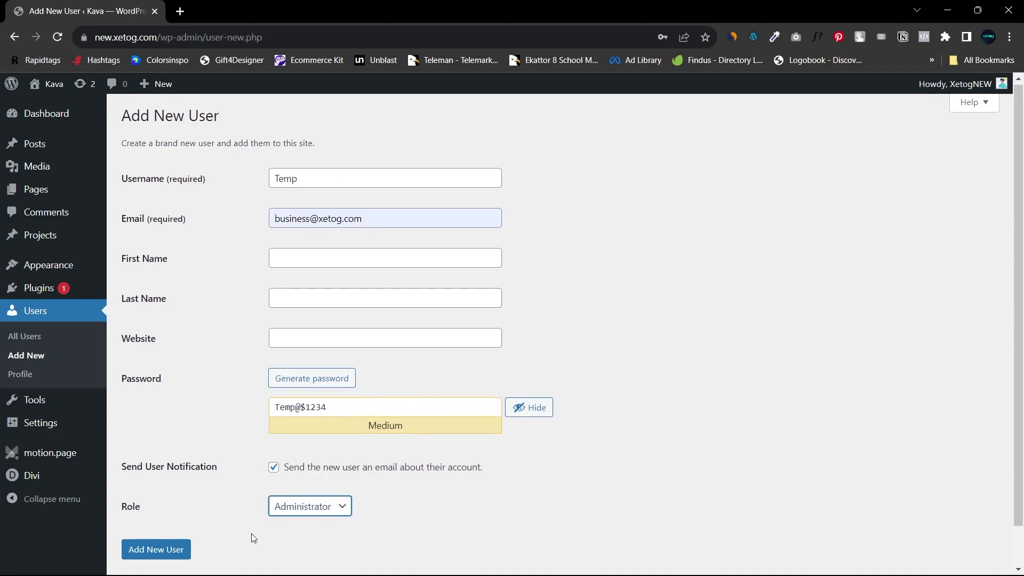
pyautogui.scroll(-1, 251, 540)
pyautogui.click(170, 515)
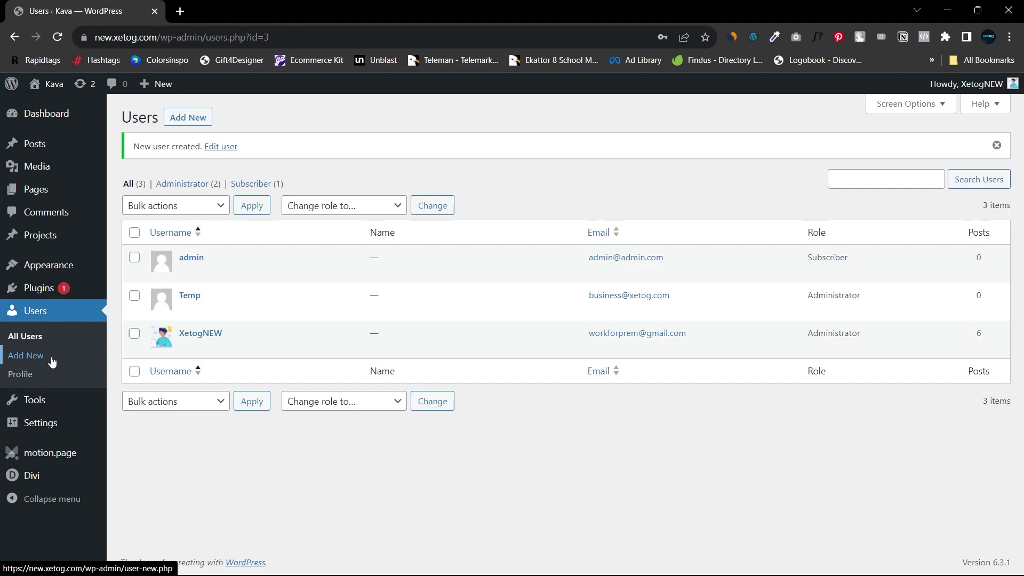
# Step: Search Add Plugins for 'advanced ac' and install Advanced Access Manager
pyautogui.click(118, 306)
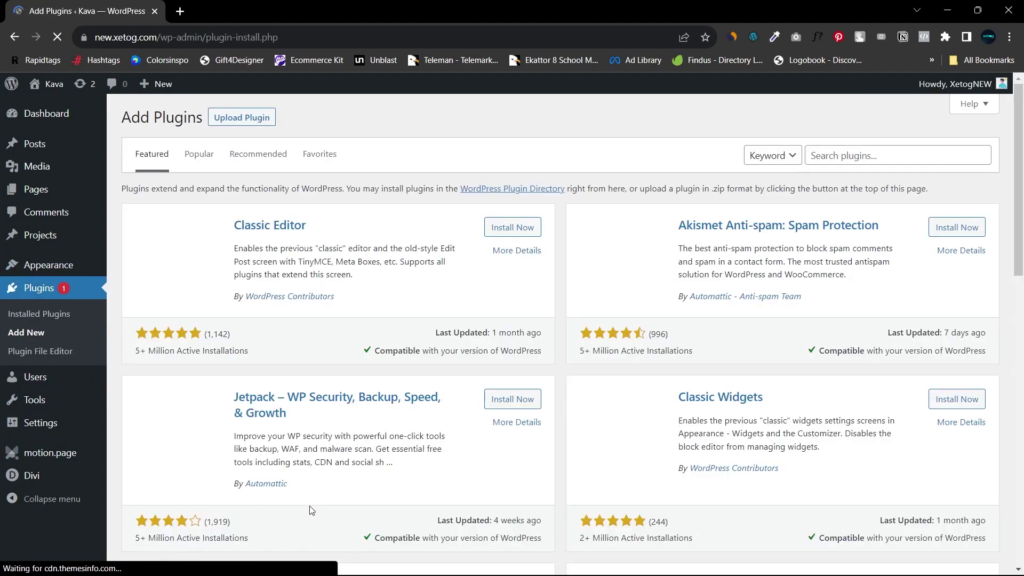
pyautogui.click(865, 155)
pyautogui.write('acd')
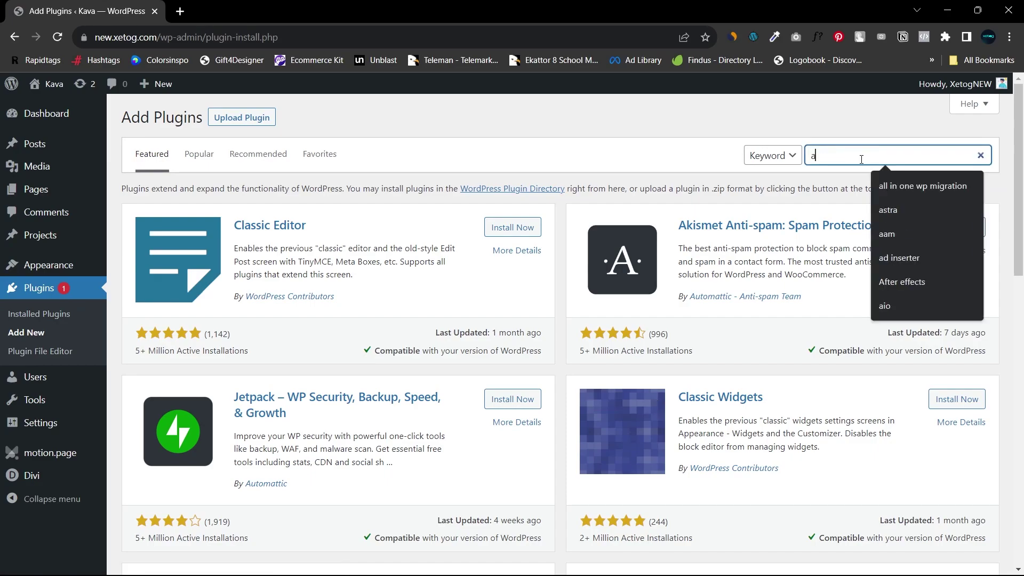
pyautogui.press('BackSpace')
pyautogui.write('dva')
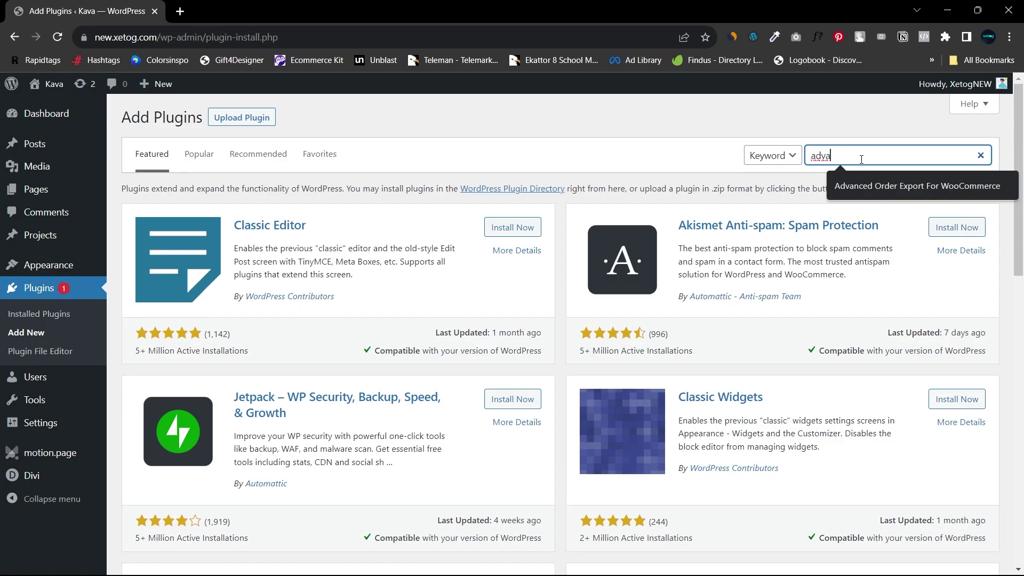
pyautogui.write('nced access manager')
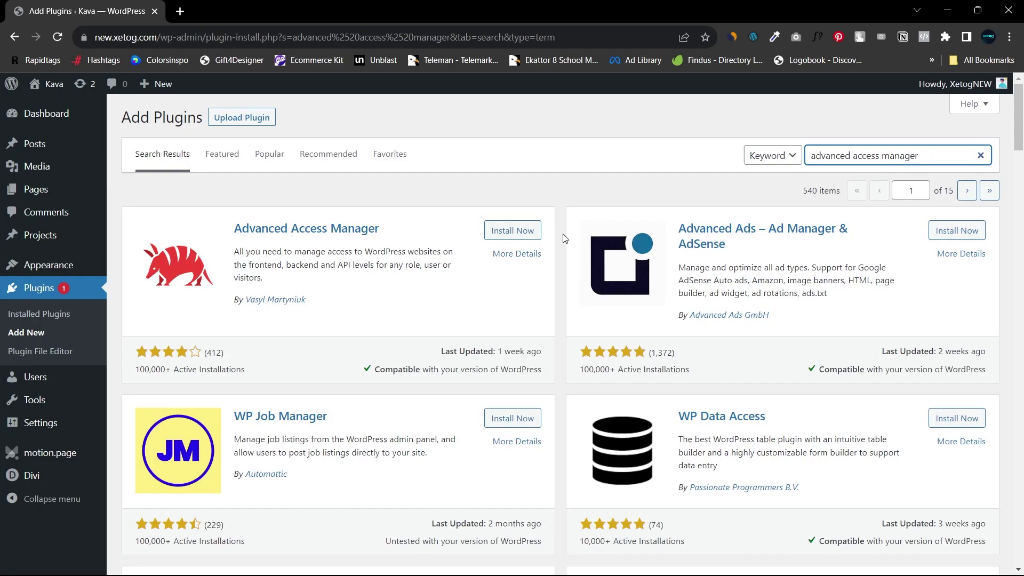
pyautogui.click(513, 230)
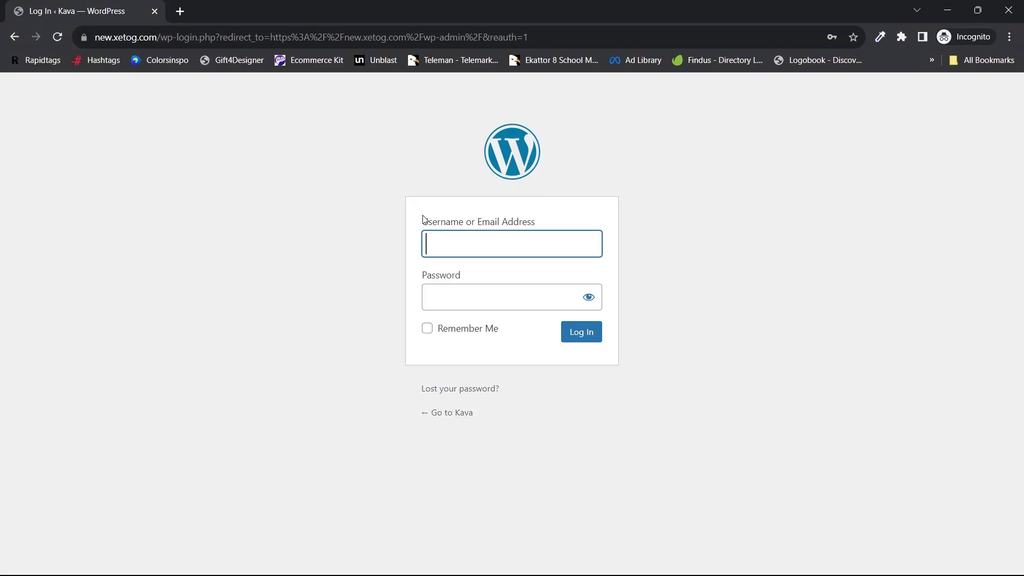
# Step: In the private window, log in as Temp with its password and Remember Me checked
pyautogui.press('Tab')
pyautogui.click(589, 297)
pyautogui.click(520, 293)
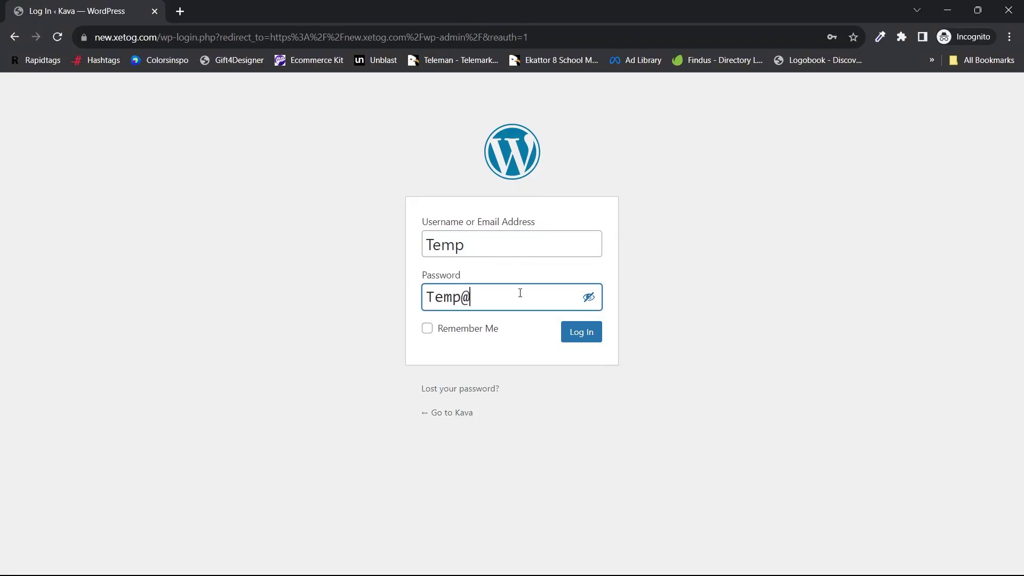
pyautogui.press('Tab')
pyautogui.press('Tab')
pyautogui.press('space')
pyautogui.press('Tab')
pyautogui.press('Return')
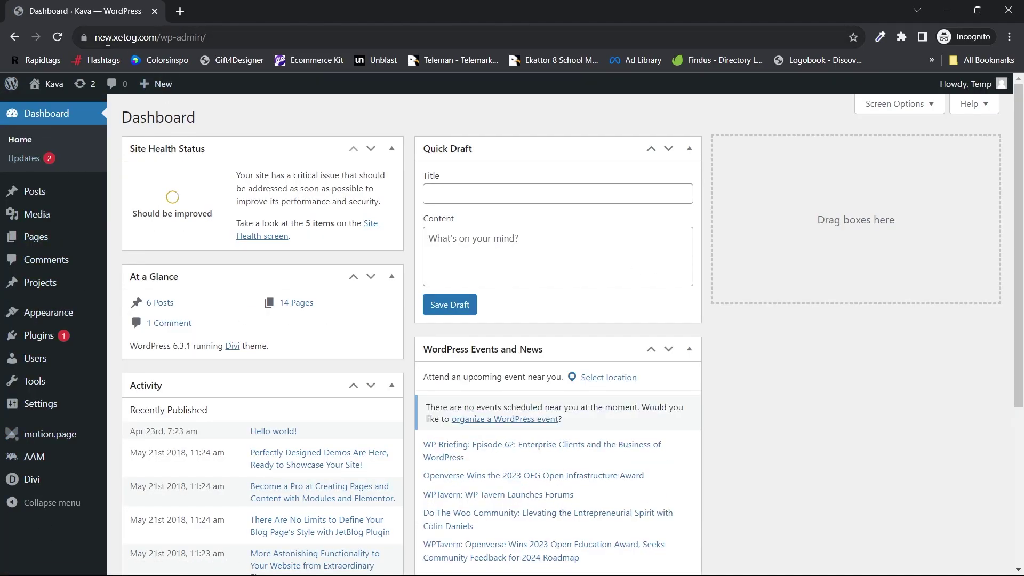
# Step: Return to the admin window showing the AAM settings page
pyautogui.moveTo(973, 92)
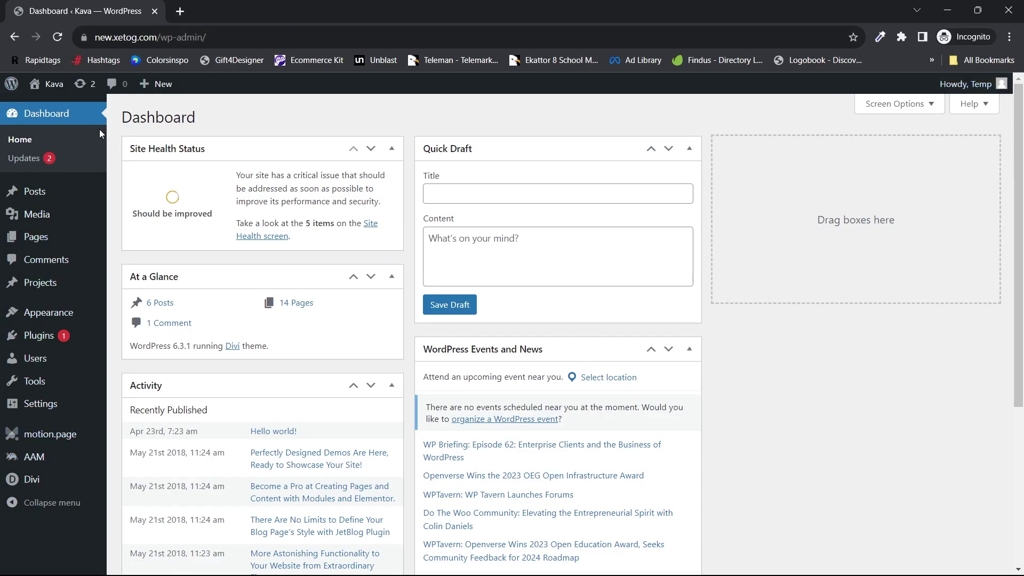
pyautogui.moveTo(46, 206)
pyautogui.moveTo(45, 337)
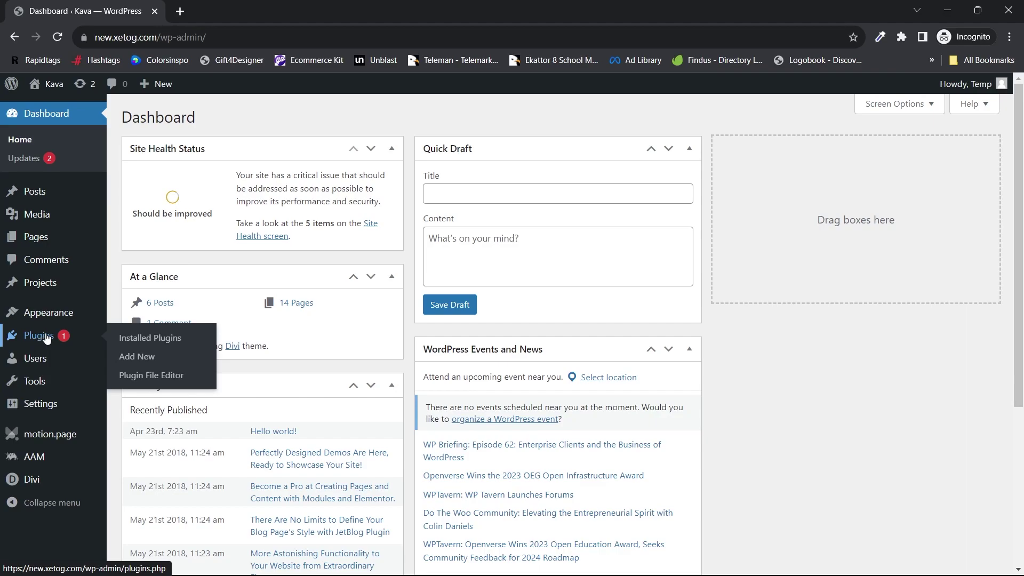
pyautogui.hotkey('alt', 'Tab')
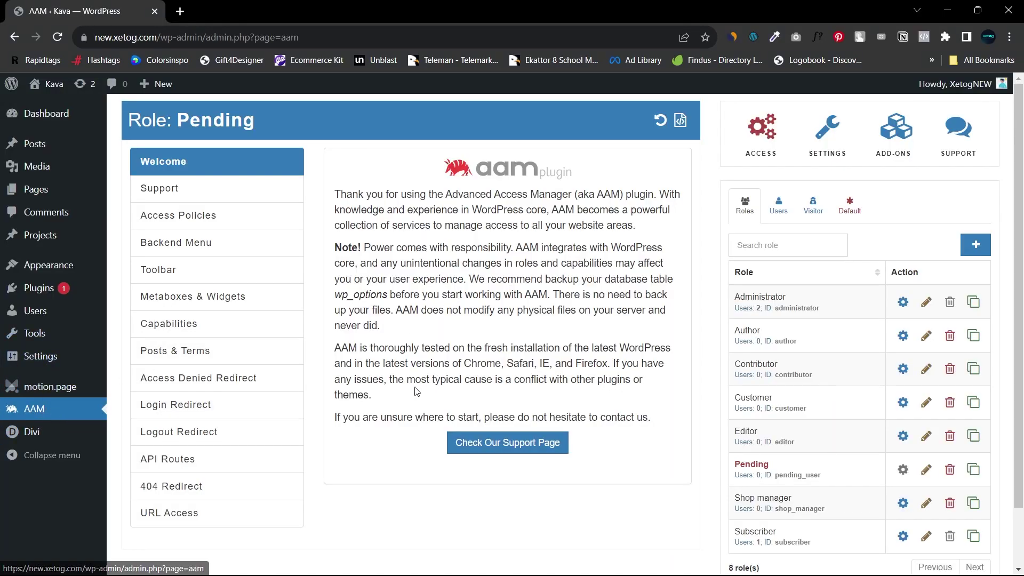
# Step: In AAM, select user Temp and open its Backend Menu access settings
pyautogui.click(779, 208)
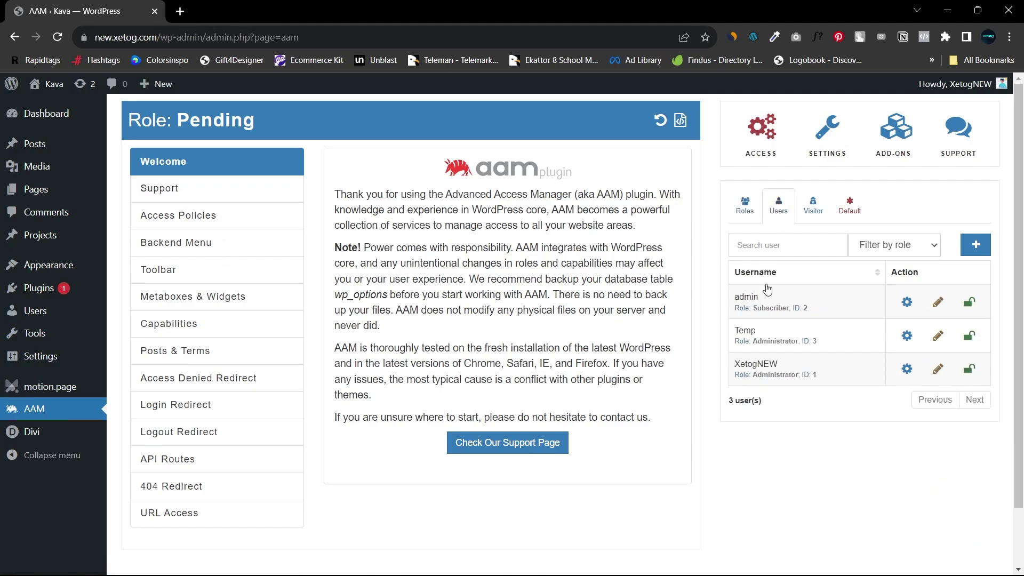
pyautogui.click(745, 206)
pyautogui.click(779, 205)
pyautogui.click(907, 337)
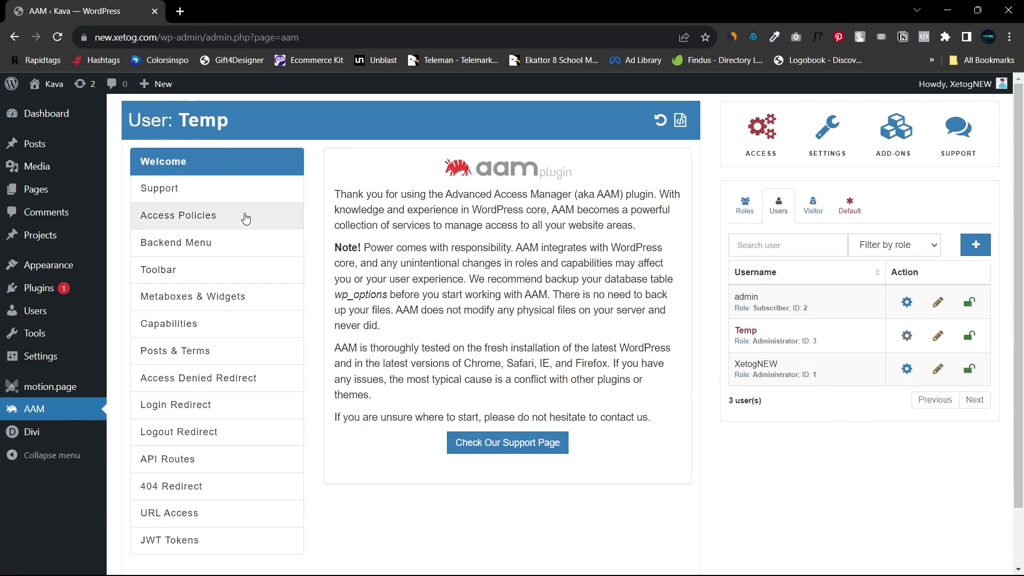
pyautogui.click(212, 245)
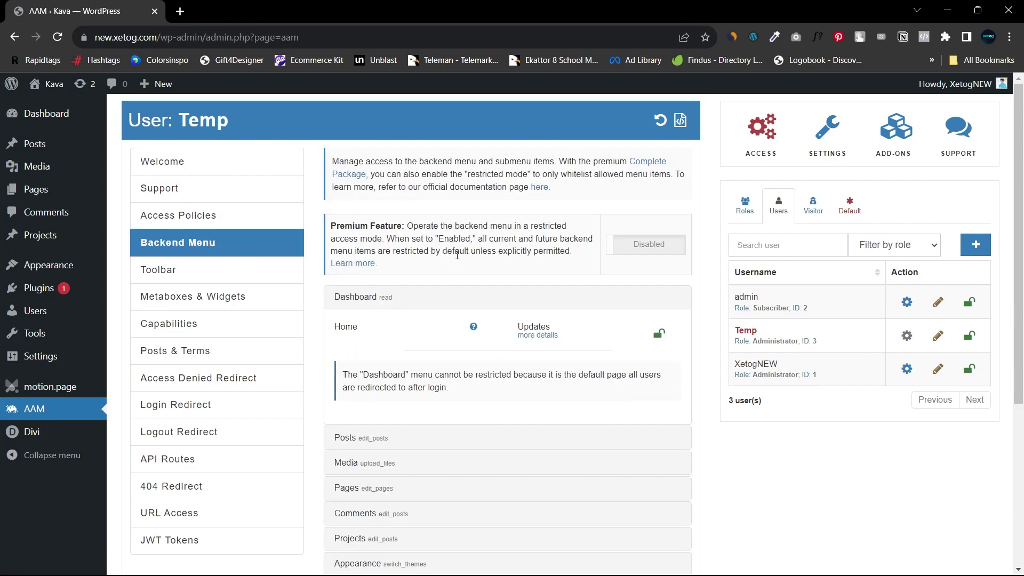
pyautogui.scroll(-3, 457, 255)
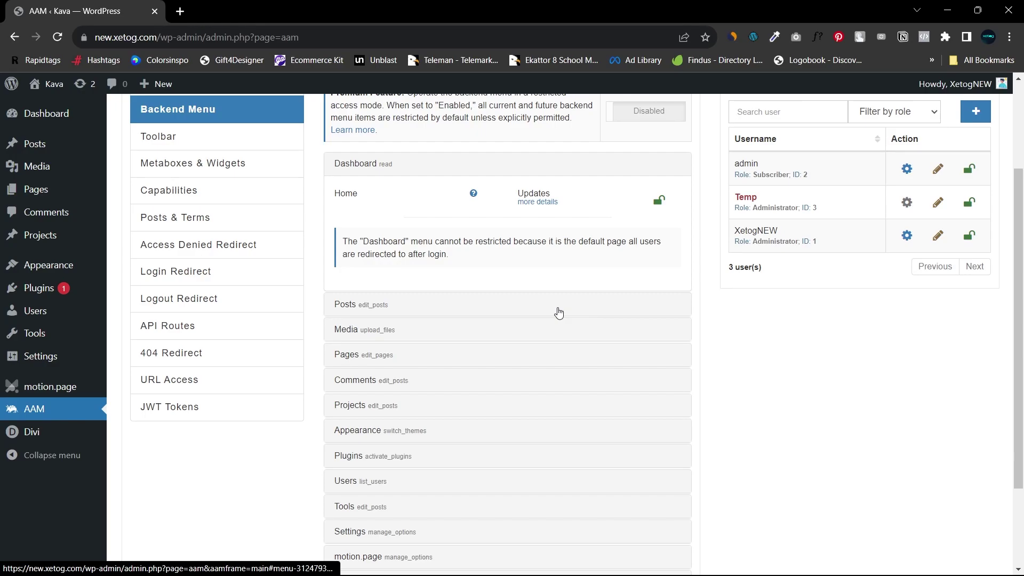
pyautogui.scroll(-2, 559, 313)
# Step: Hide the Posts menu and restrict the whole Media menu for Temp
pyautogui.click(574, 189)
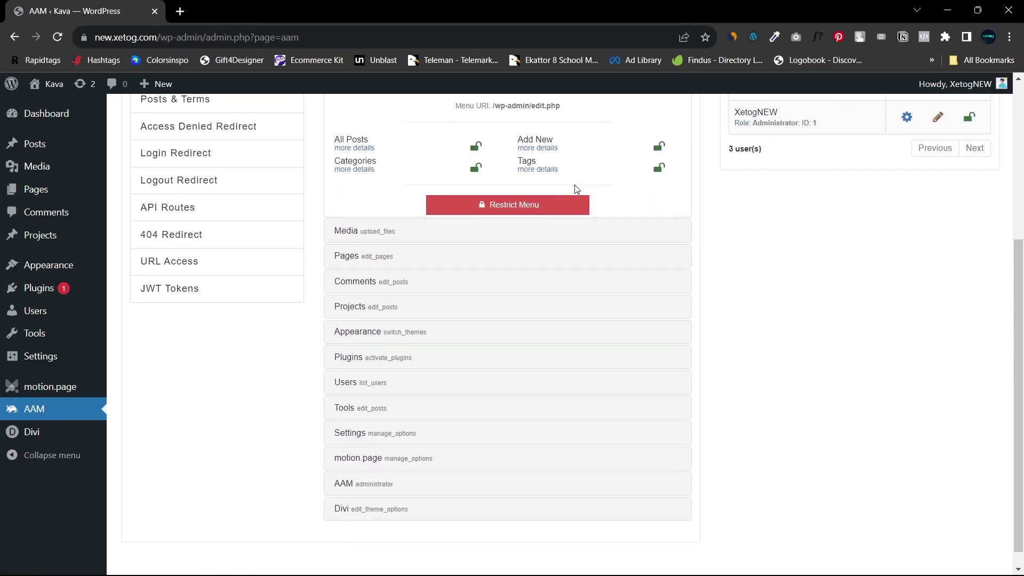
pyautogui.scroll(2, 558, 234)
pyautogui.click(555, 267)
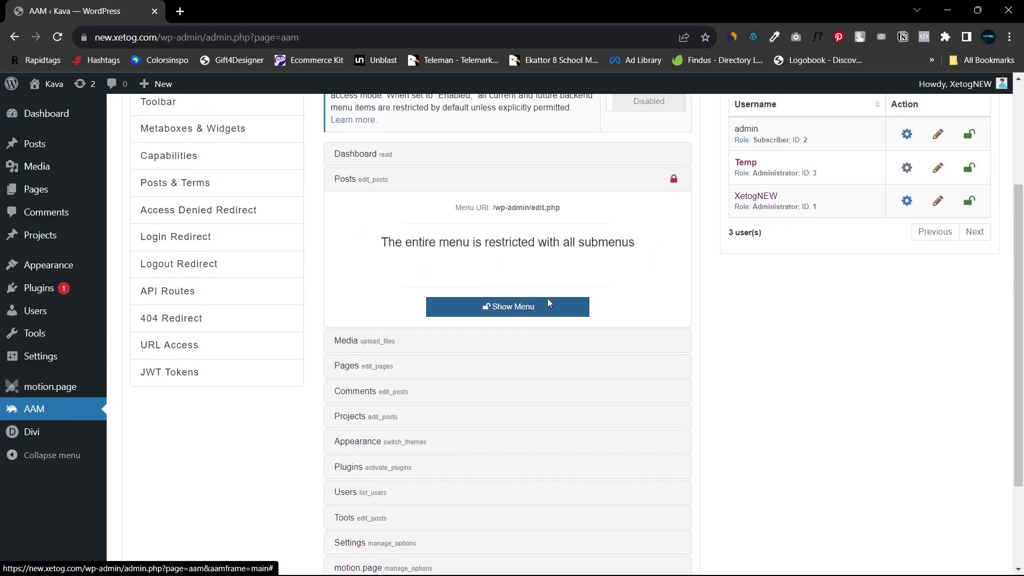
pyautogui.scroll(1, 549, 303)
pyautogui.click(469, 231)
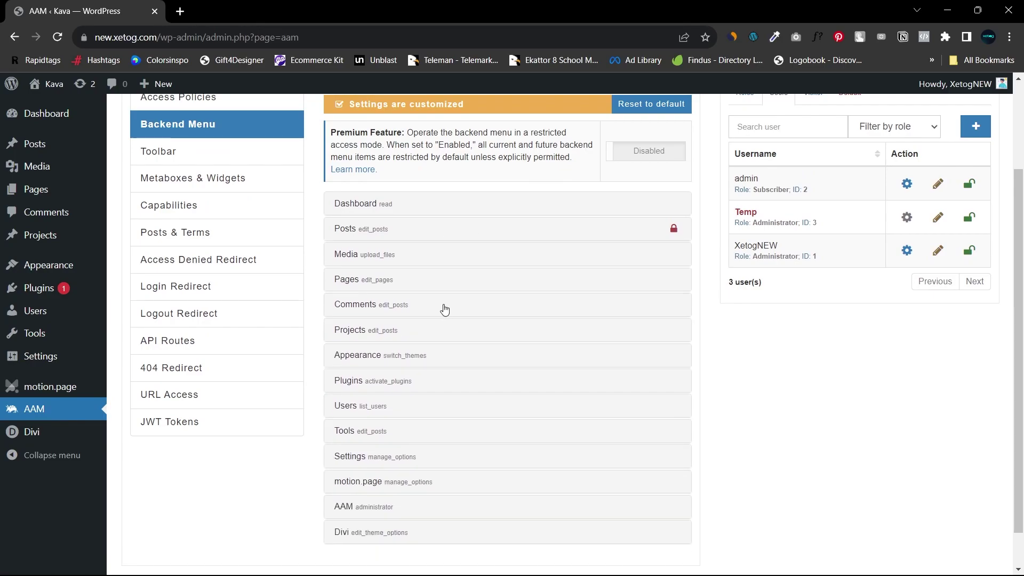
pyautogui.click(486, 259)
pyautogui.click(469, 359)
# Step: Restrict the whole Pages, Comments and Projects menus for Temp
pyautogui.scroll(-1, 441, 316)
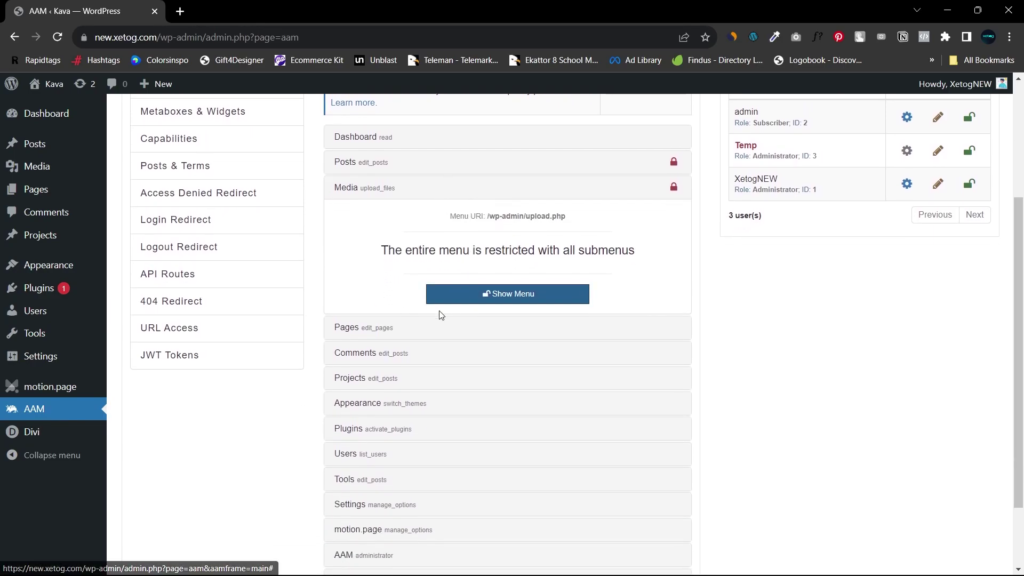
pyautogui.click(416, 328)
pyautogui.click(499, 322)
pyautogui.scroll(-1, 406, 316)
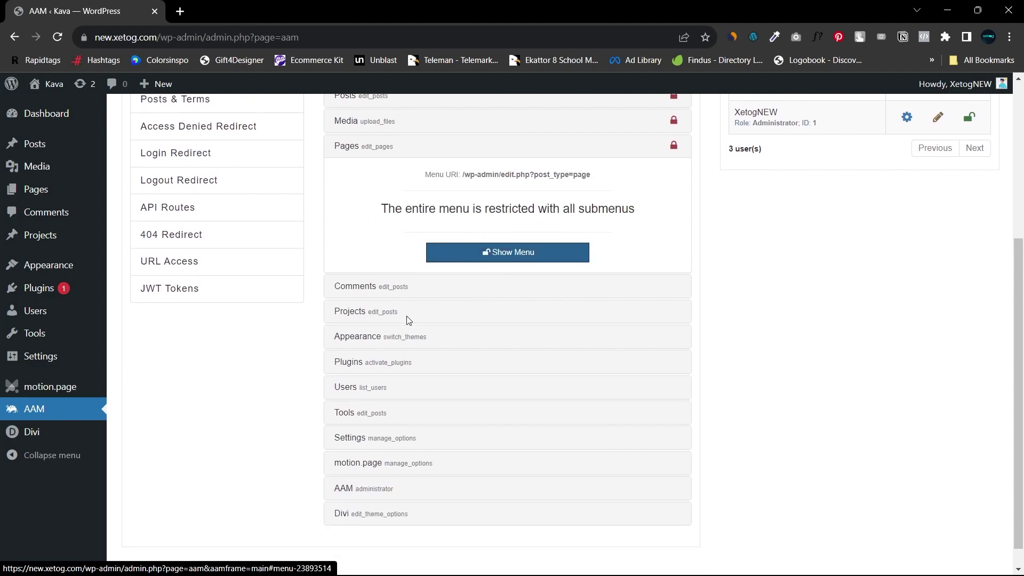
pyautogui.click(479, 289)
pyautogui.click(504, 258)
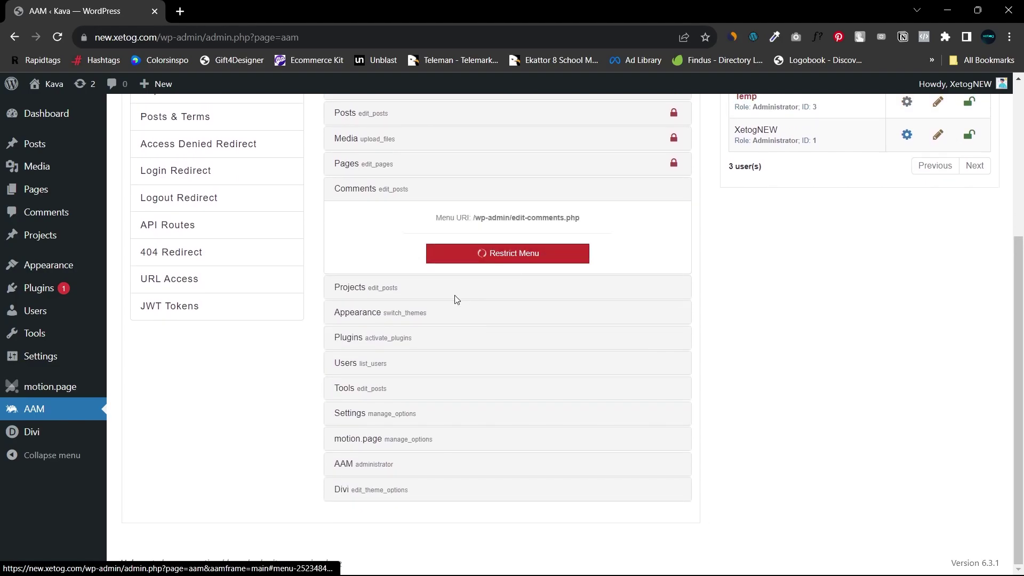
pyautogui.click(475, 288)
pyautogui.click(483, 342)
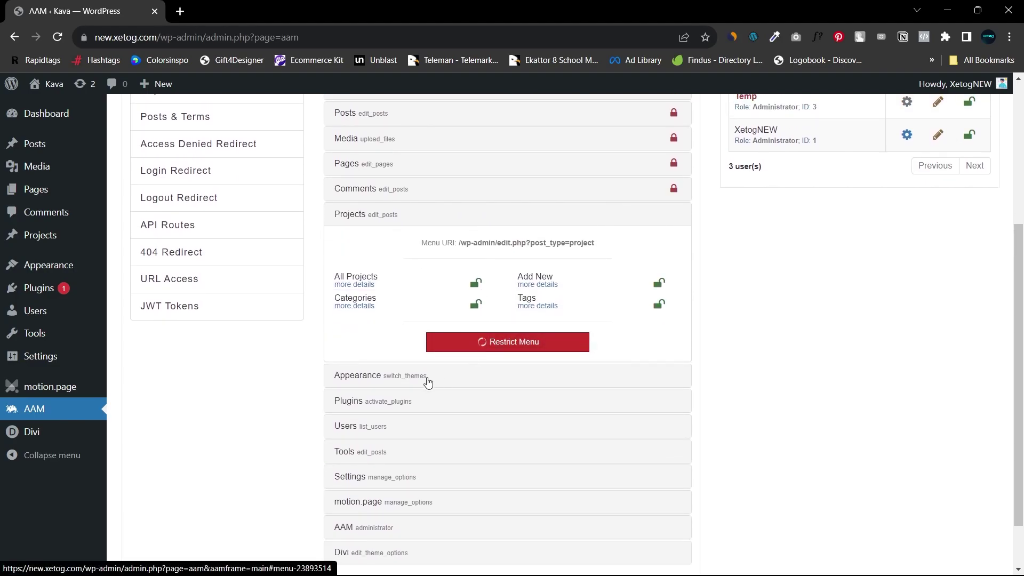
# Step: Review the Appearance and Plugins menus, leaving both unrestricted
pyautogui.scroll(-1, 453, 370)
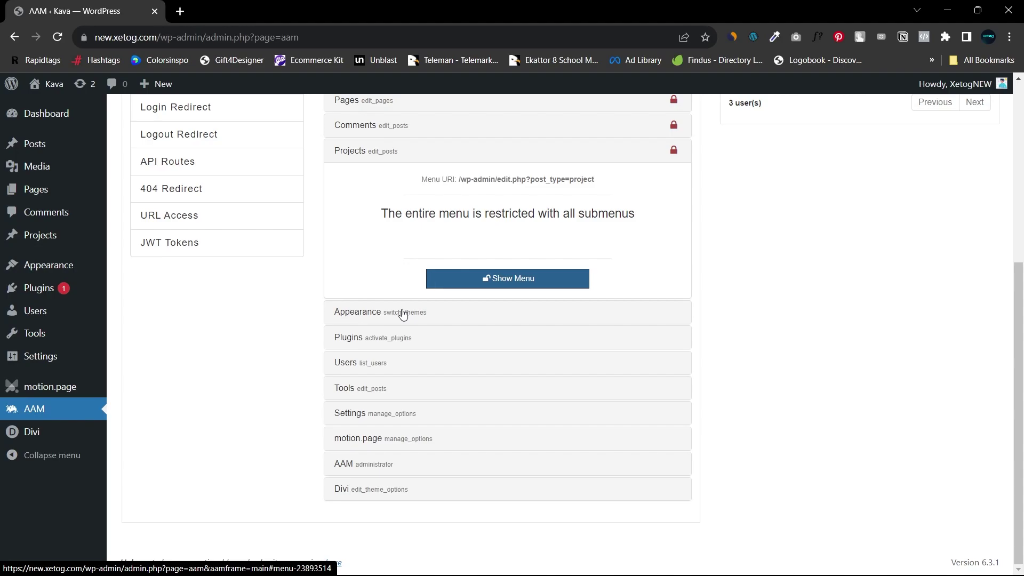
pyautogui.click(403, 315)
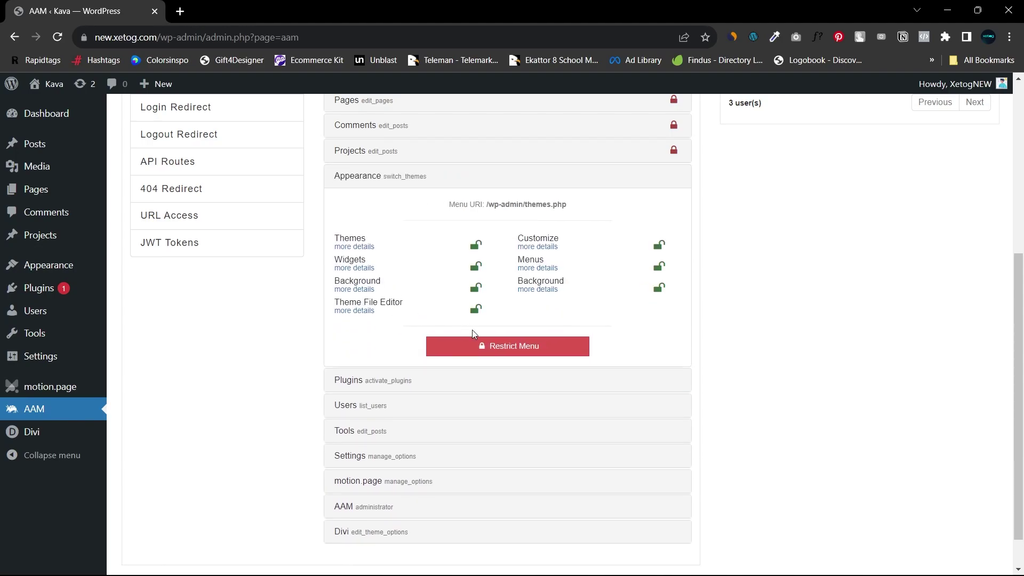
pyautogui.click(438, 178)
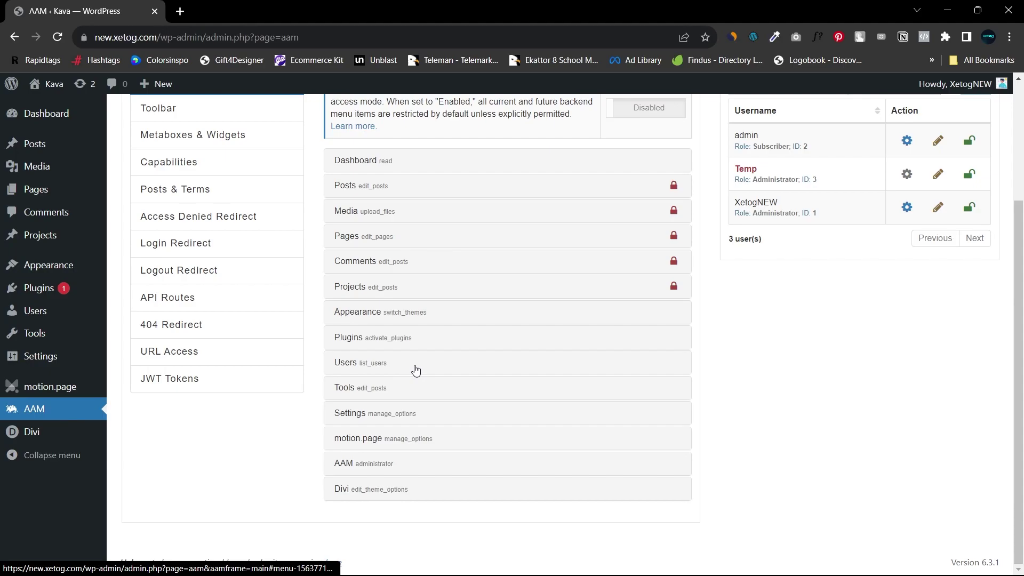
pyautogui.click(464, 344)
pyautogui.scroll(-3, 367, 333)
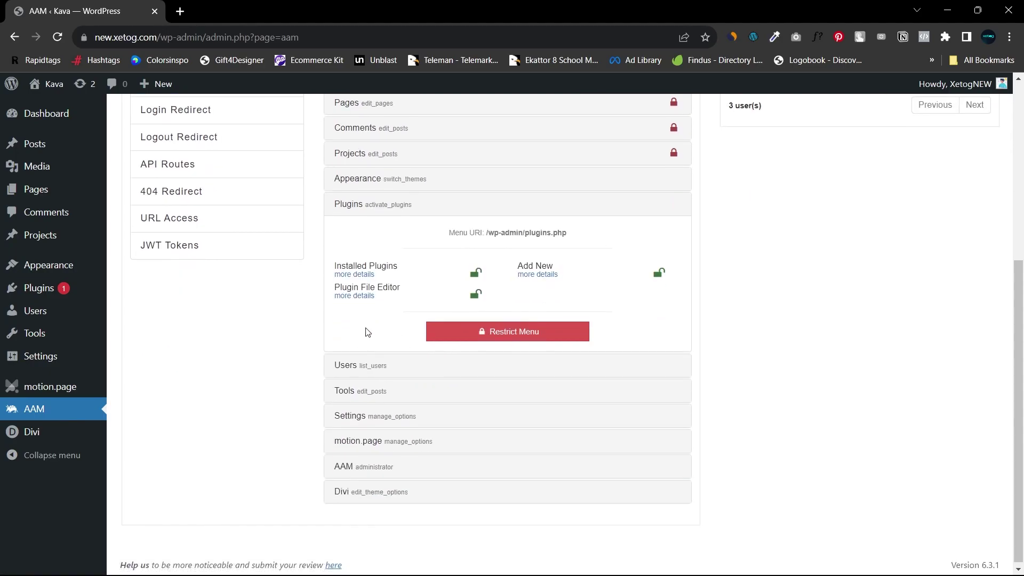
pyautogui.click(440, 211)
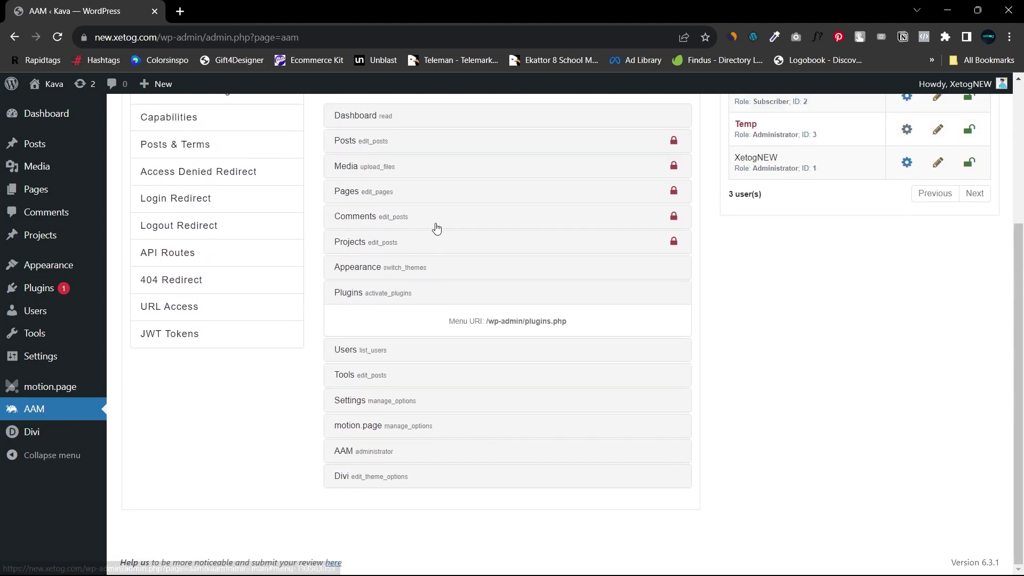
# Step: Restrict the whole Users and Tools menus for Temp
pyautogui.click(463, 368)
pyautogui.scroll(-1, 480, 421)
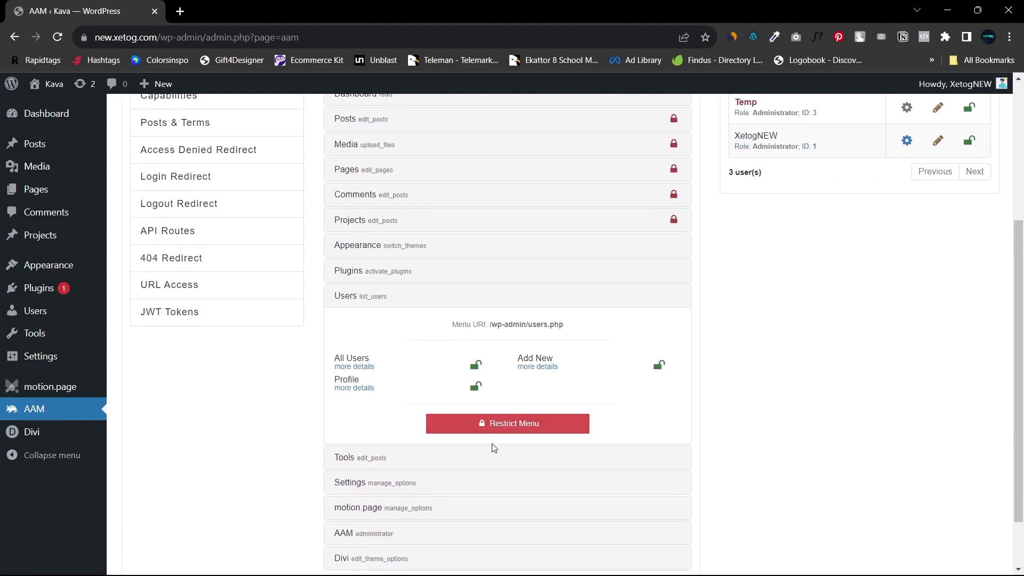
pyautogui.click(504, 433)
pyautogui.scroll(-1, 382, 394)
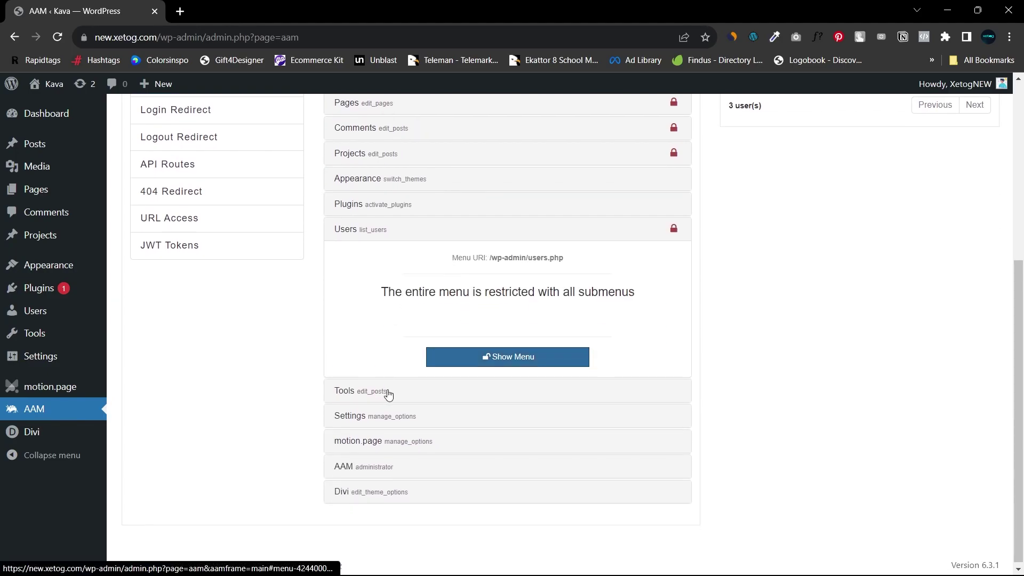
pyautogui.click(382, 395)
pyautogui.click(474, 403)
pyautogui.scroll(-1, 407, 384)
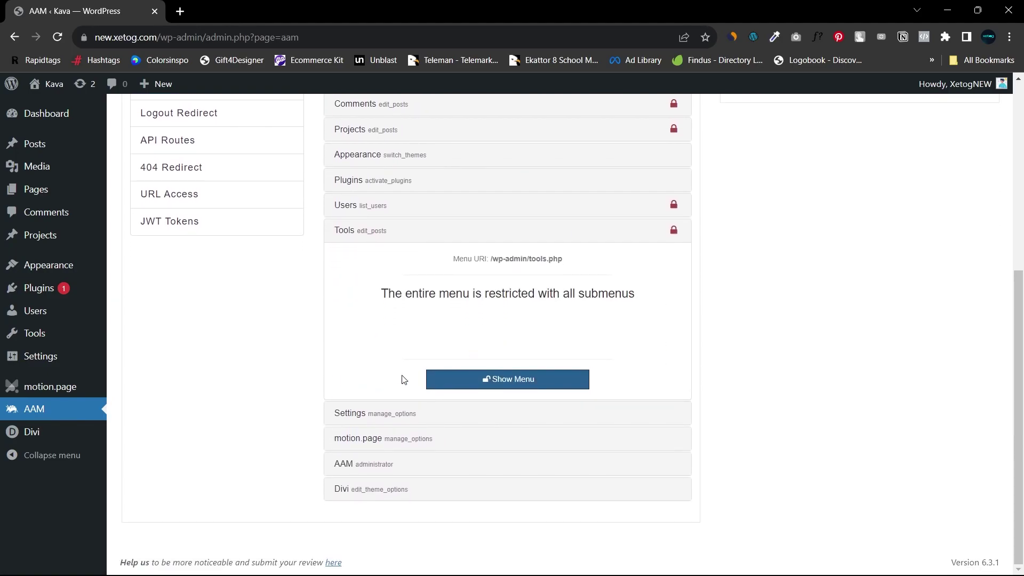
pyautogui.click(424, 419)
# Step: Leave Settings unrestricted, and fully restrict the motion.page, AAM and Divi menus for Temp
pyautogui.scroll(-1, 439, 353)
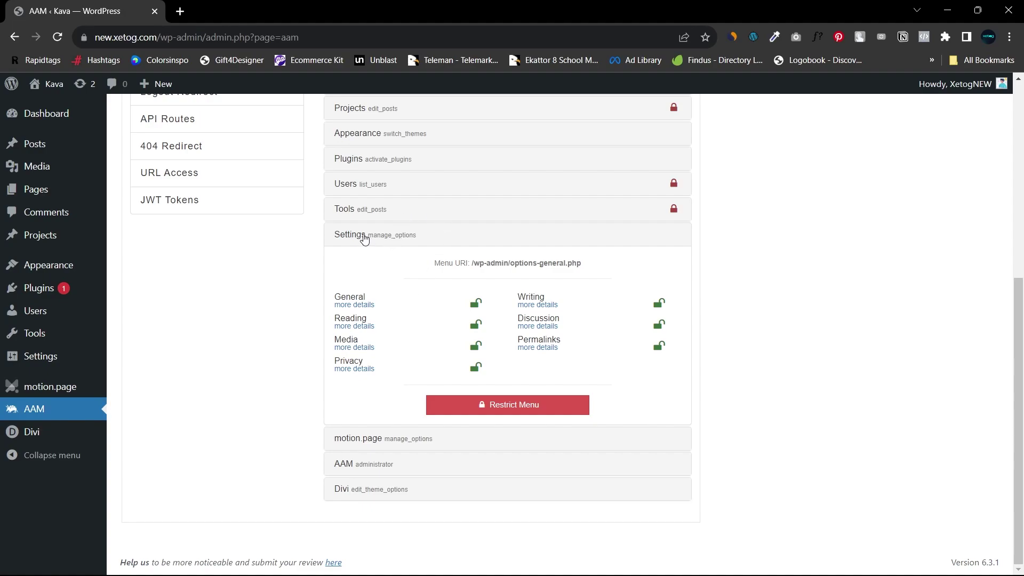
pyautogui.click(364, 237)
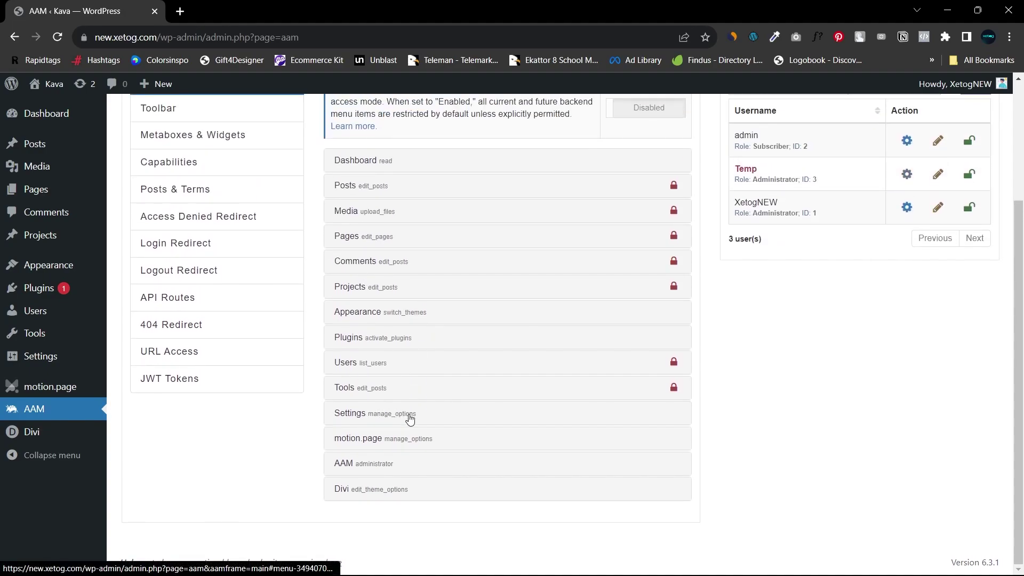
pyautogui.click(432, 439)
pyautogui.scroll(-1, 485, 418)
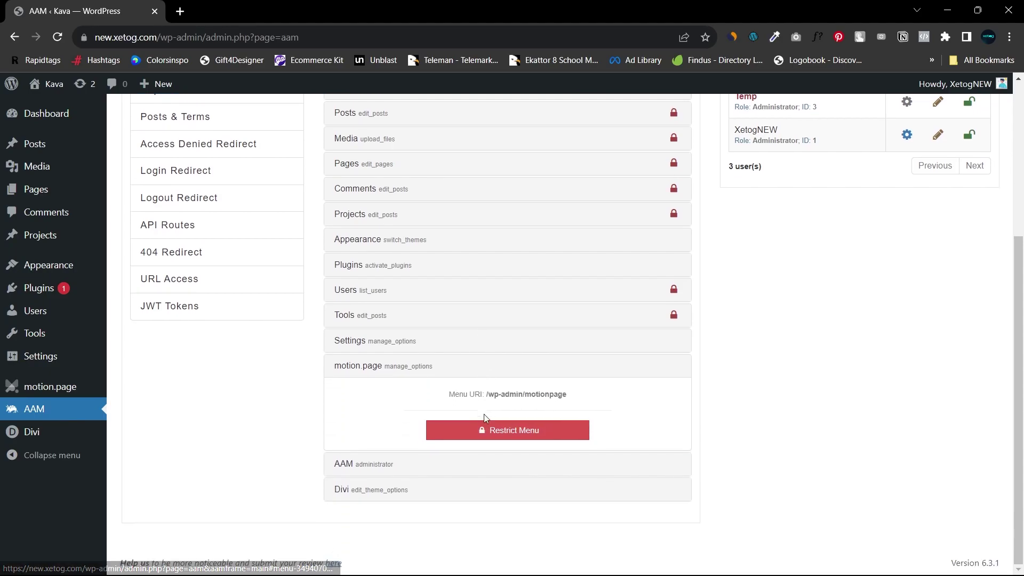
pyautogui.click(485, 431)
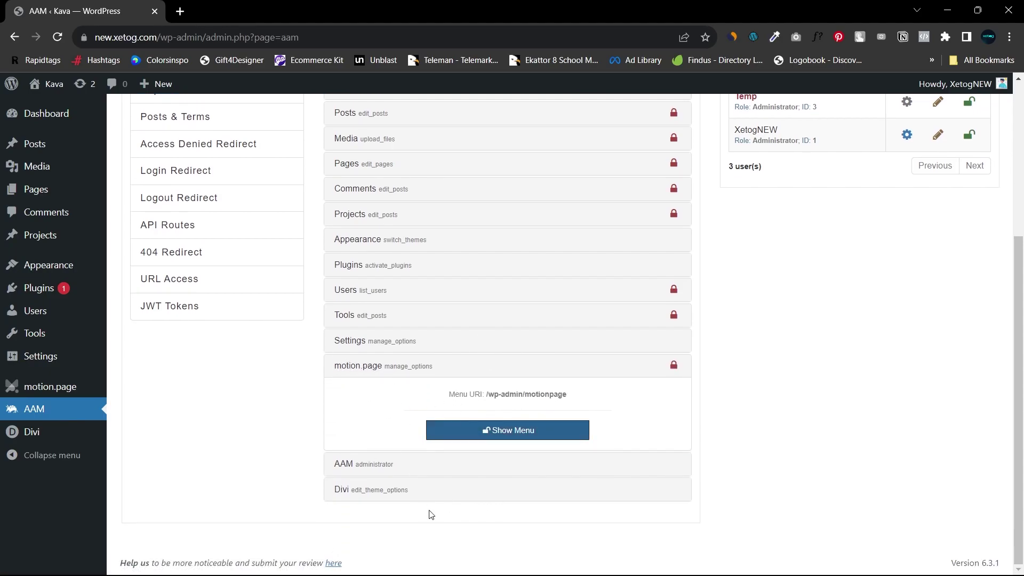
pyautogui.click(437, 465)
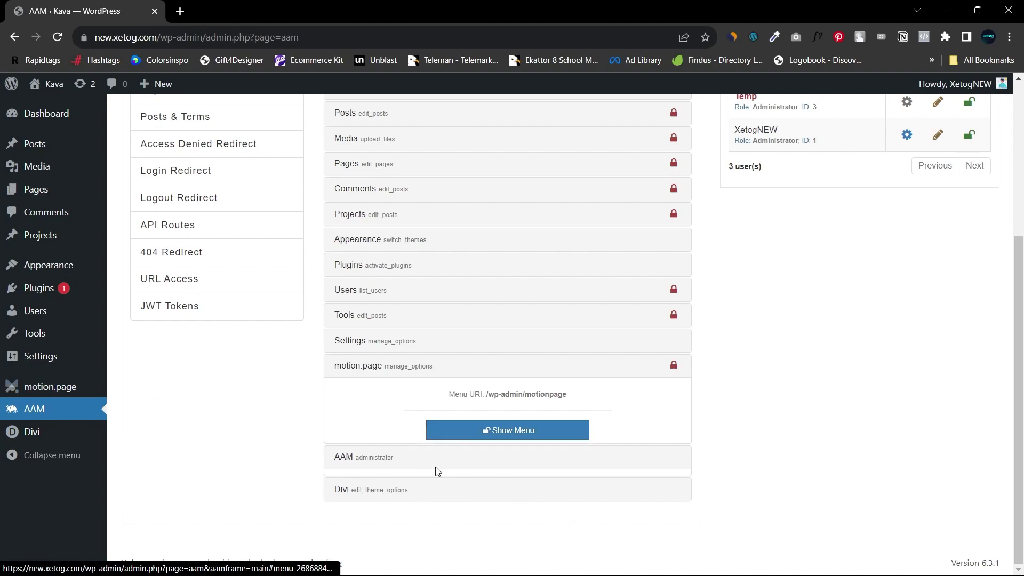
pyautogui.click(505, 458)
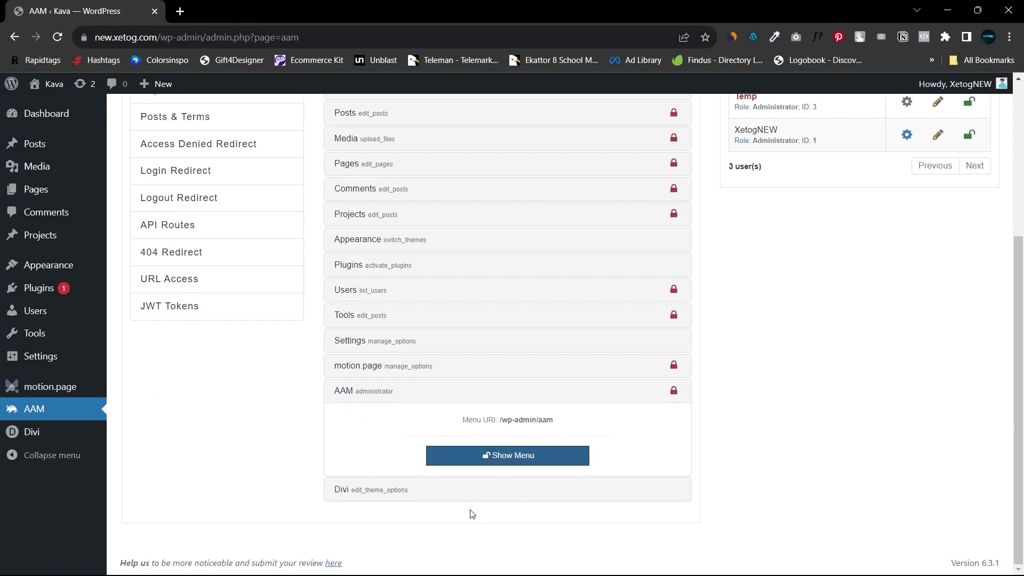
pyautogui.click(416, 494)
pyautogui.scroll(-2, 456, 518)
pyautogui.click(477, 487)
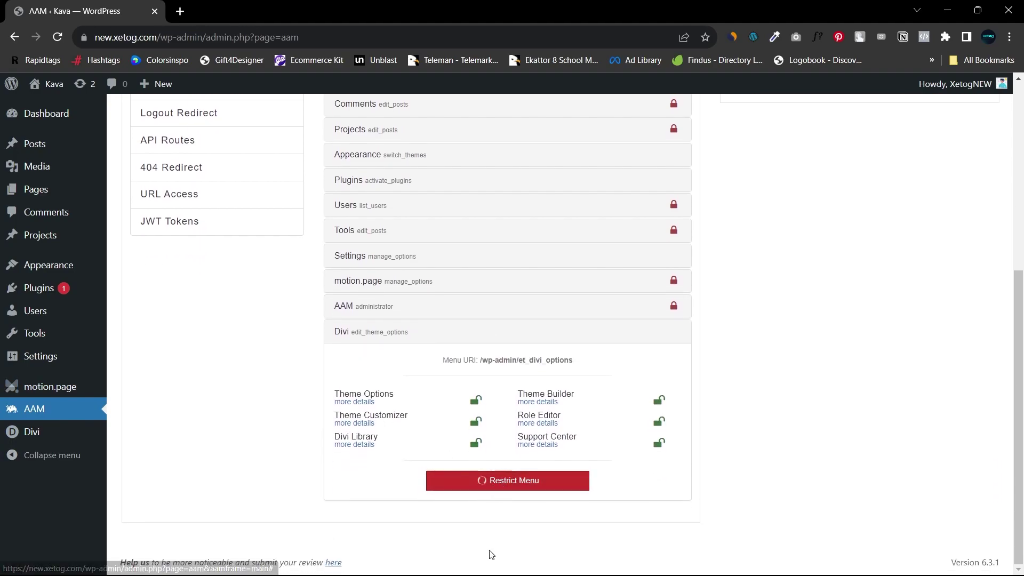
pyautogui.scroll(6, 432, 390)
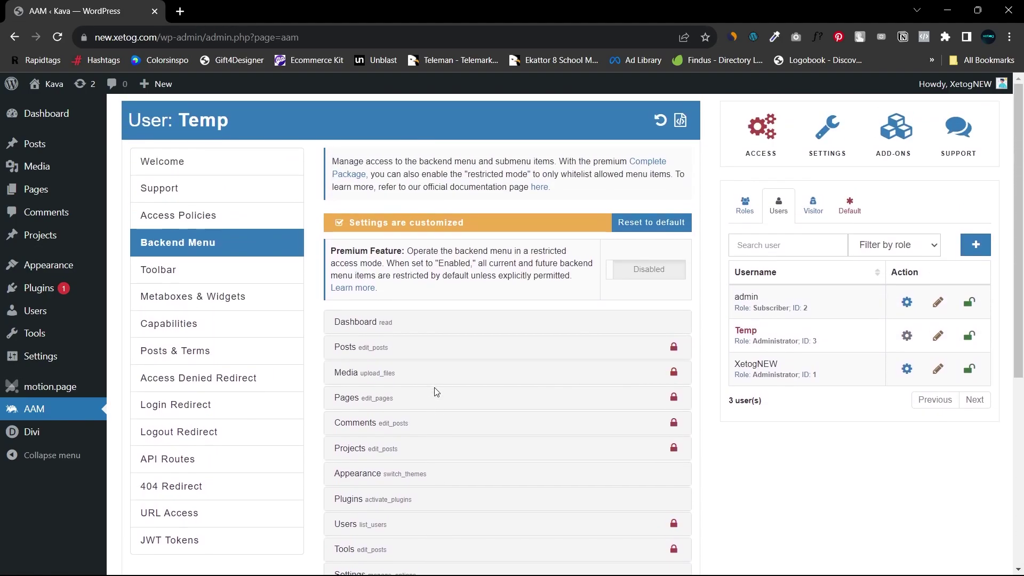
# Step: Reload Temp's dashboard so its menu shows only Dashboard, Appearance, Plugins and Settings
pyautogui.hotkey('alt', 'Tab')
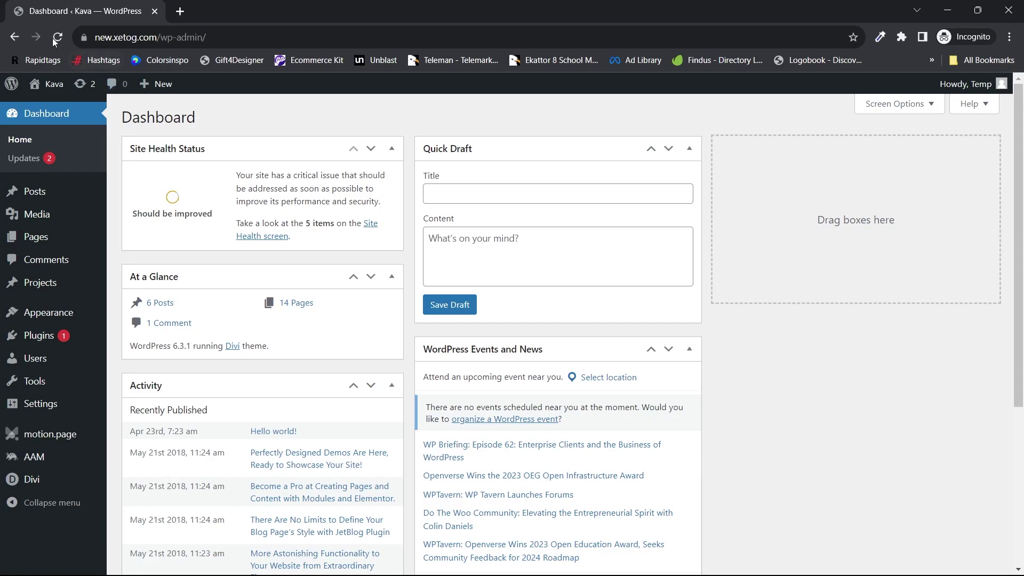
pyautogui.click(57, 37)
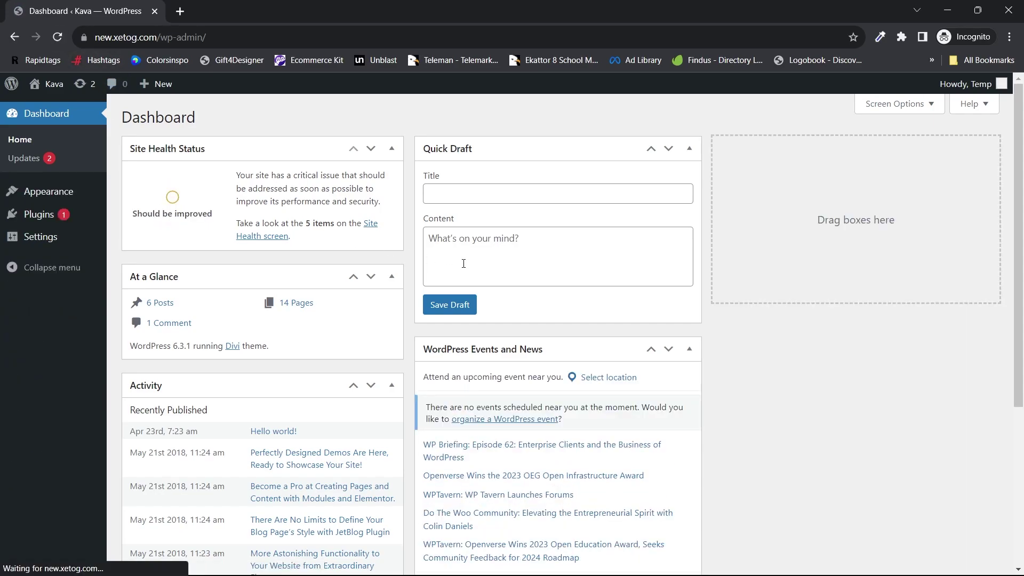
pyautogui.moveTo(40, 88)
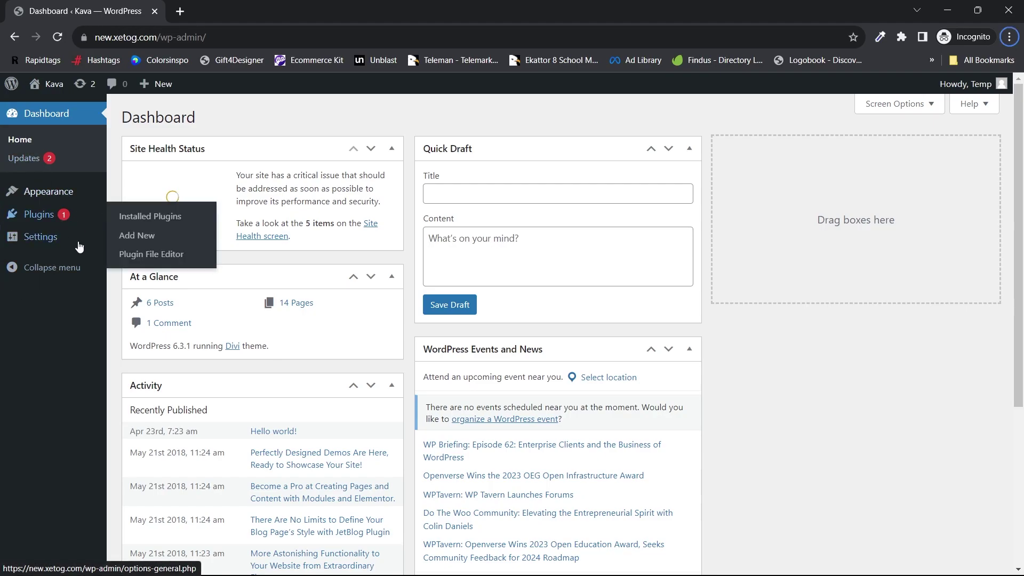
pyautogui.moveTo(52, 194)
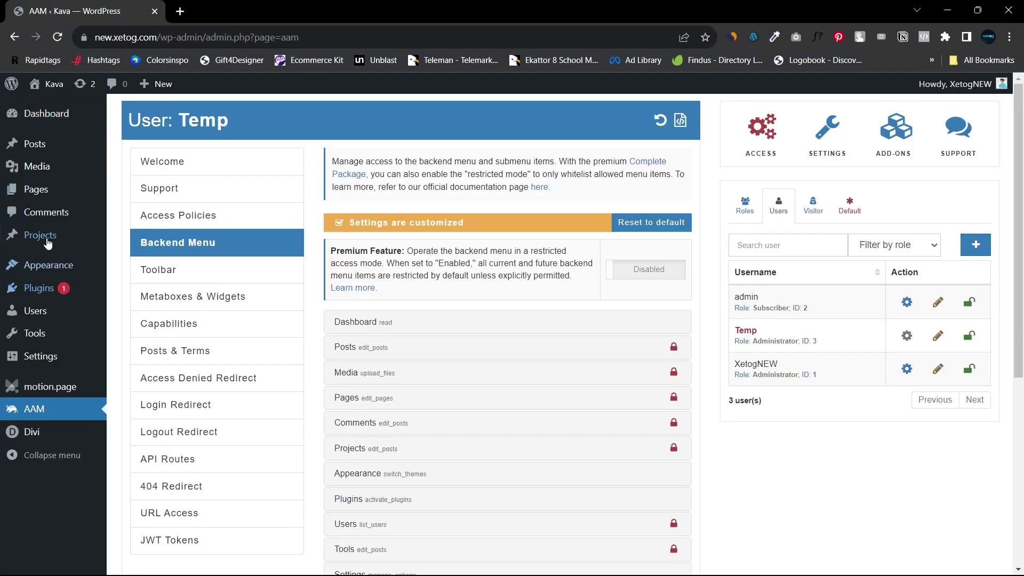
pyautogui.moveTo(52, 148)
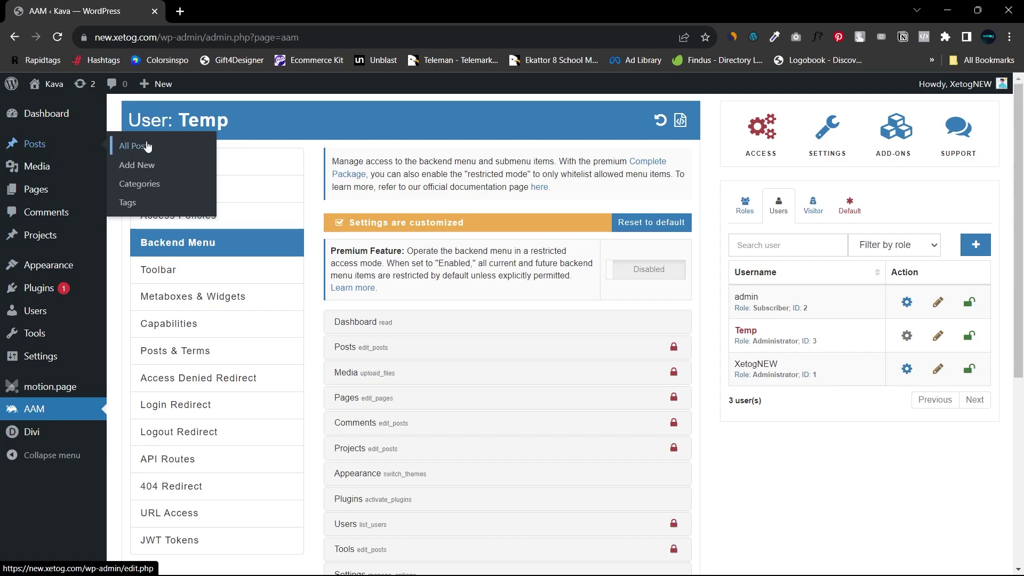
# Step: Copy the All Posts link and open it in a new private tab as Temp
pyautogui.rightClick(200, 144)
pyautogui.click(198, 219)
pyautogui.hotkey('alt', 'Tab')
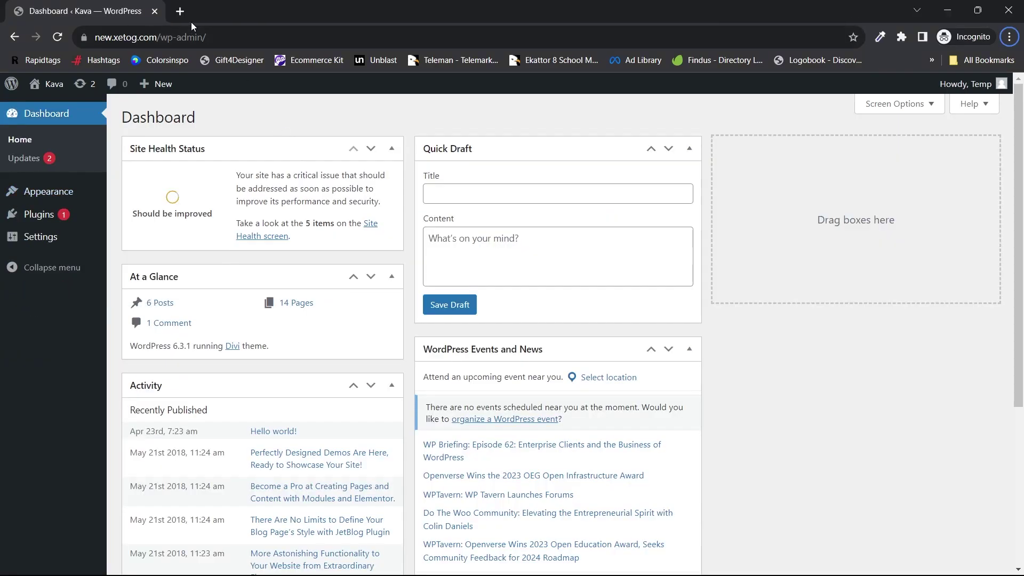
pyautogui.click(180, 11)
pyautogui.write('https://new.xetog.com/wp-admin/edit.php')
pyautogui.press('Return')
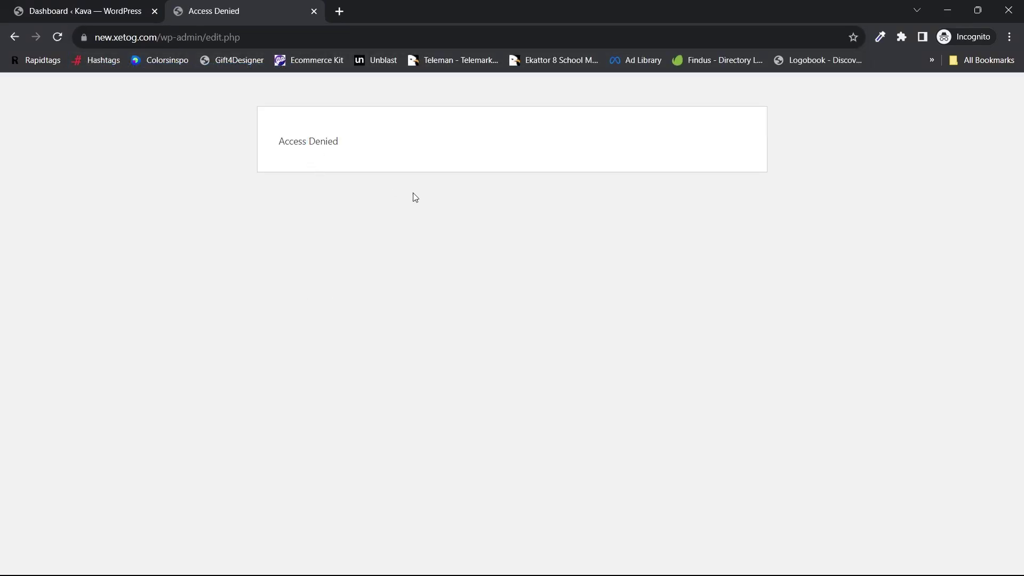
# Step: As Temp, open Installed Plugins and Add Plugins, then switch back to the AAM window
pyautogui.hotkey('ctrl', 'shift', 'Tab')
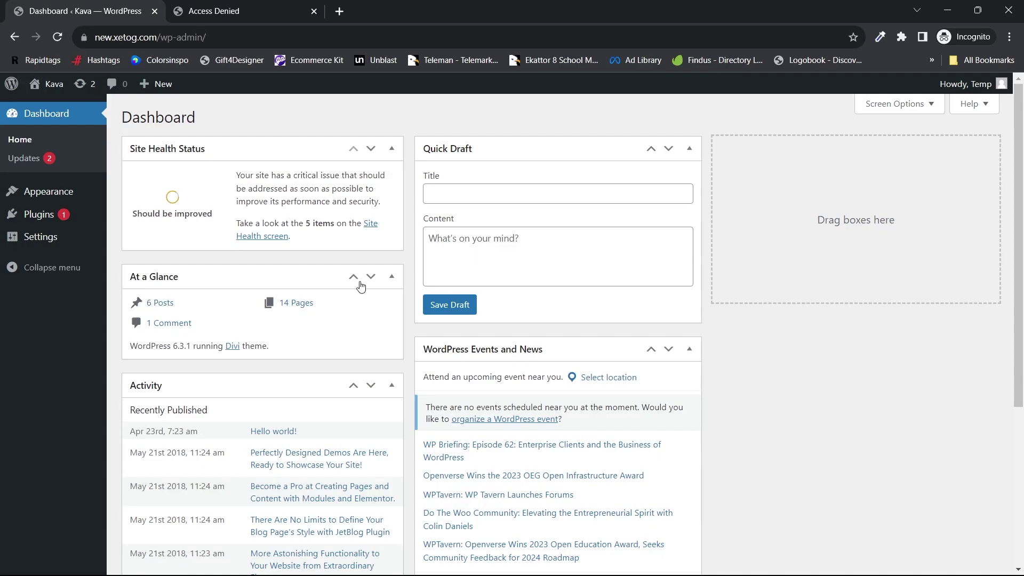
pyautogui.scroll(-1, 361, 286)
pyautogui.moveTo(22, 214)
pyautogui.click(149, 215)
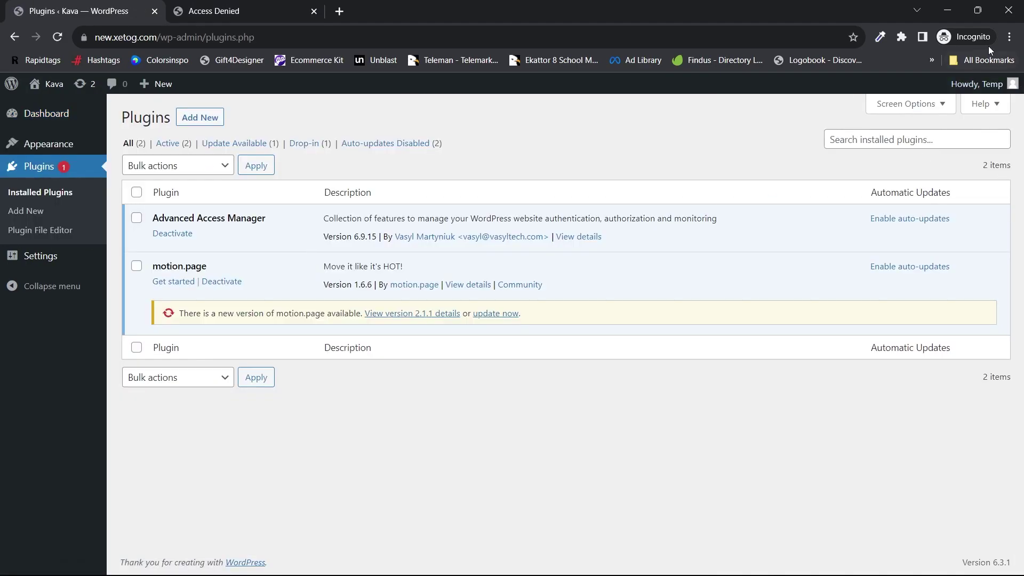
pyautogui.moveTo(998, 84)
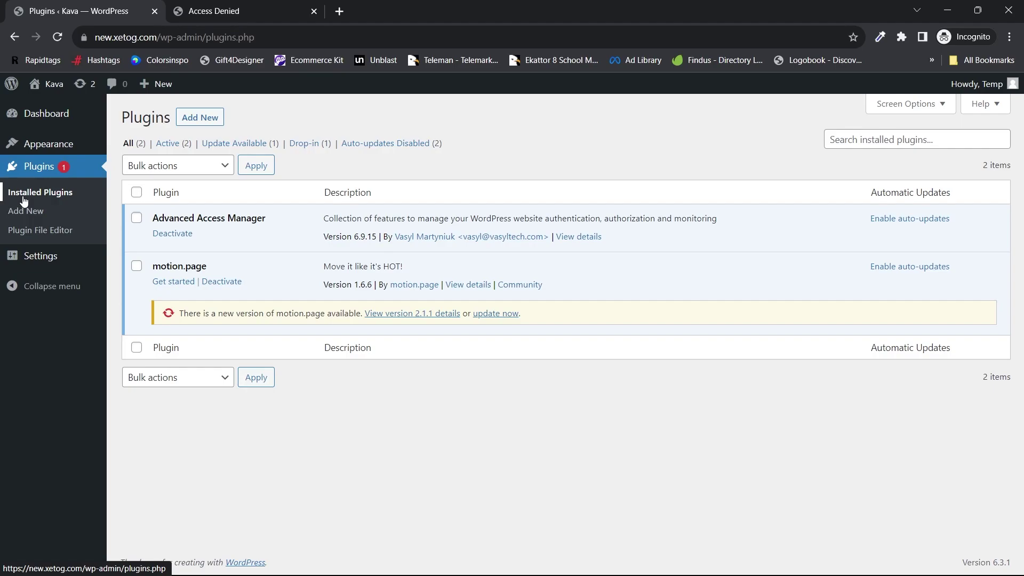
pyautogui.click(29, 211)
pyautogui.hotkey('alt', 'Tab')
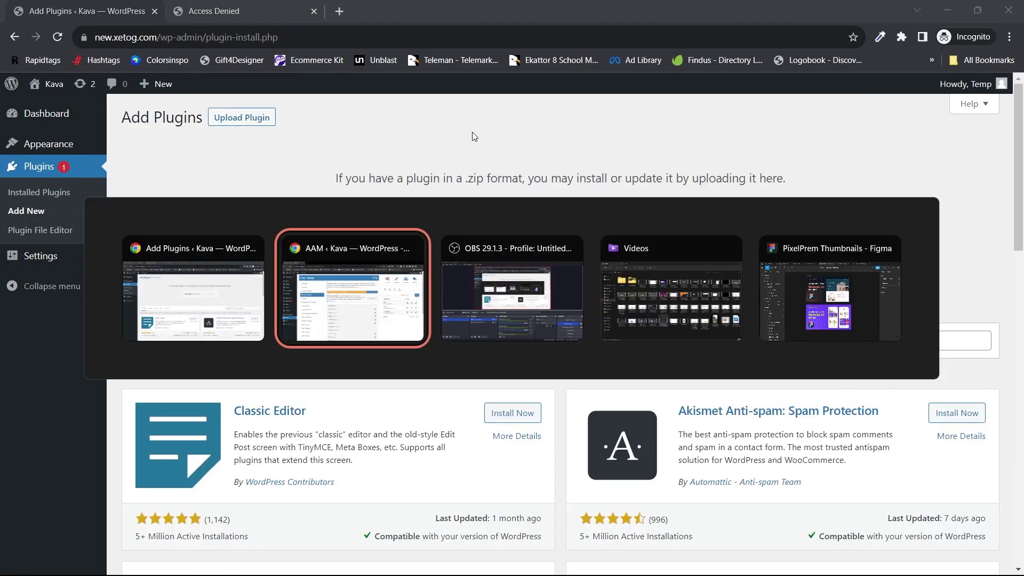